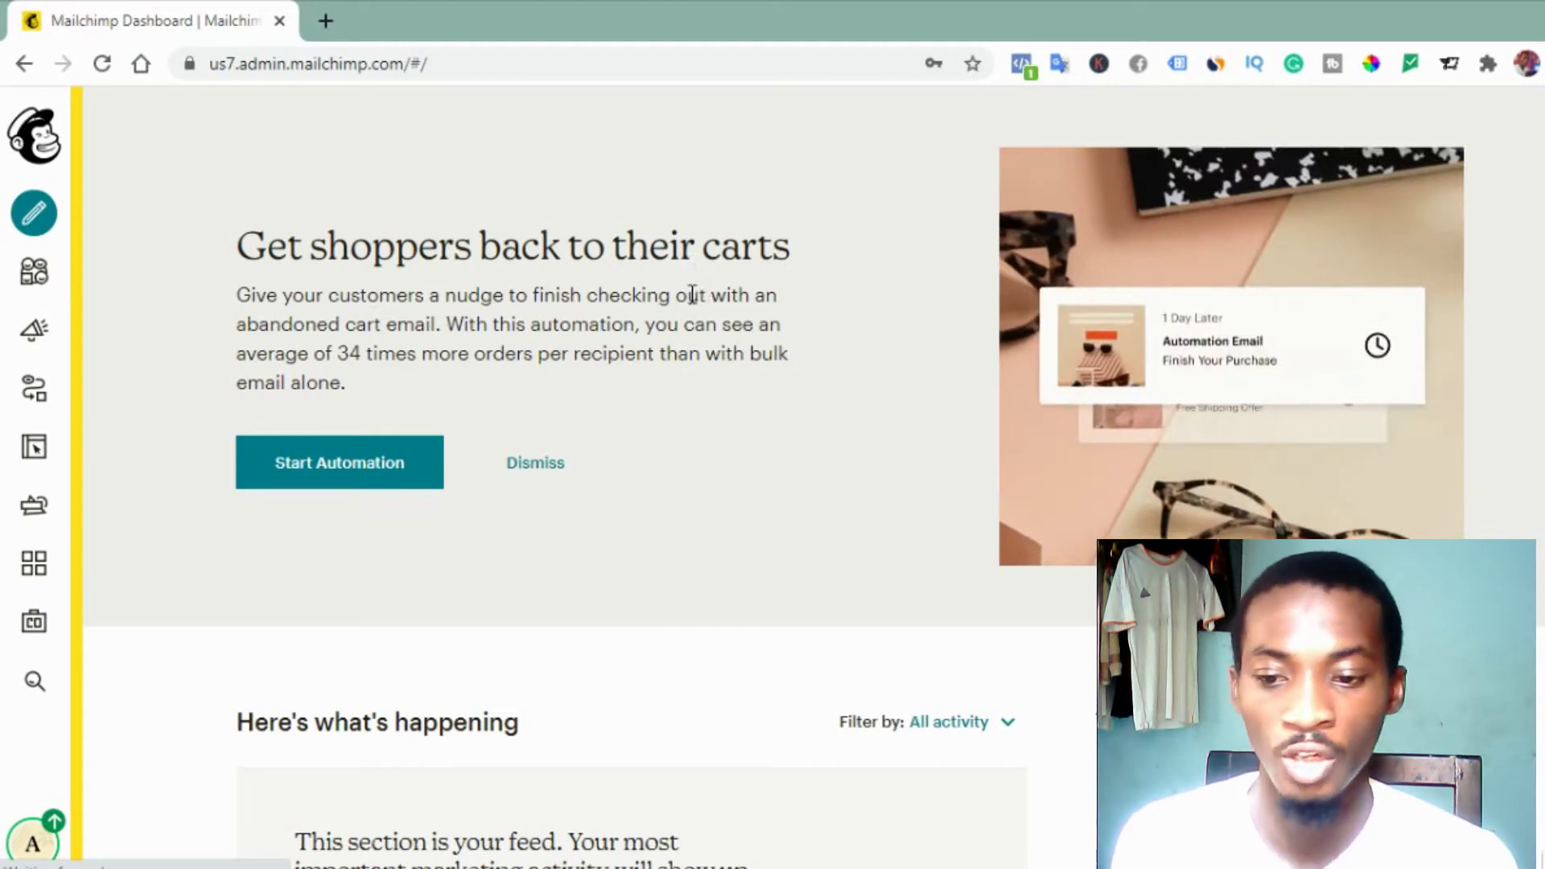
Step: Look at the single email and email series options of the abandoned cart automation
{"action": "left_click", "coordinate": [354, 464]}
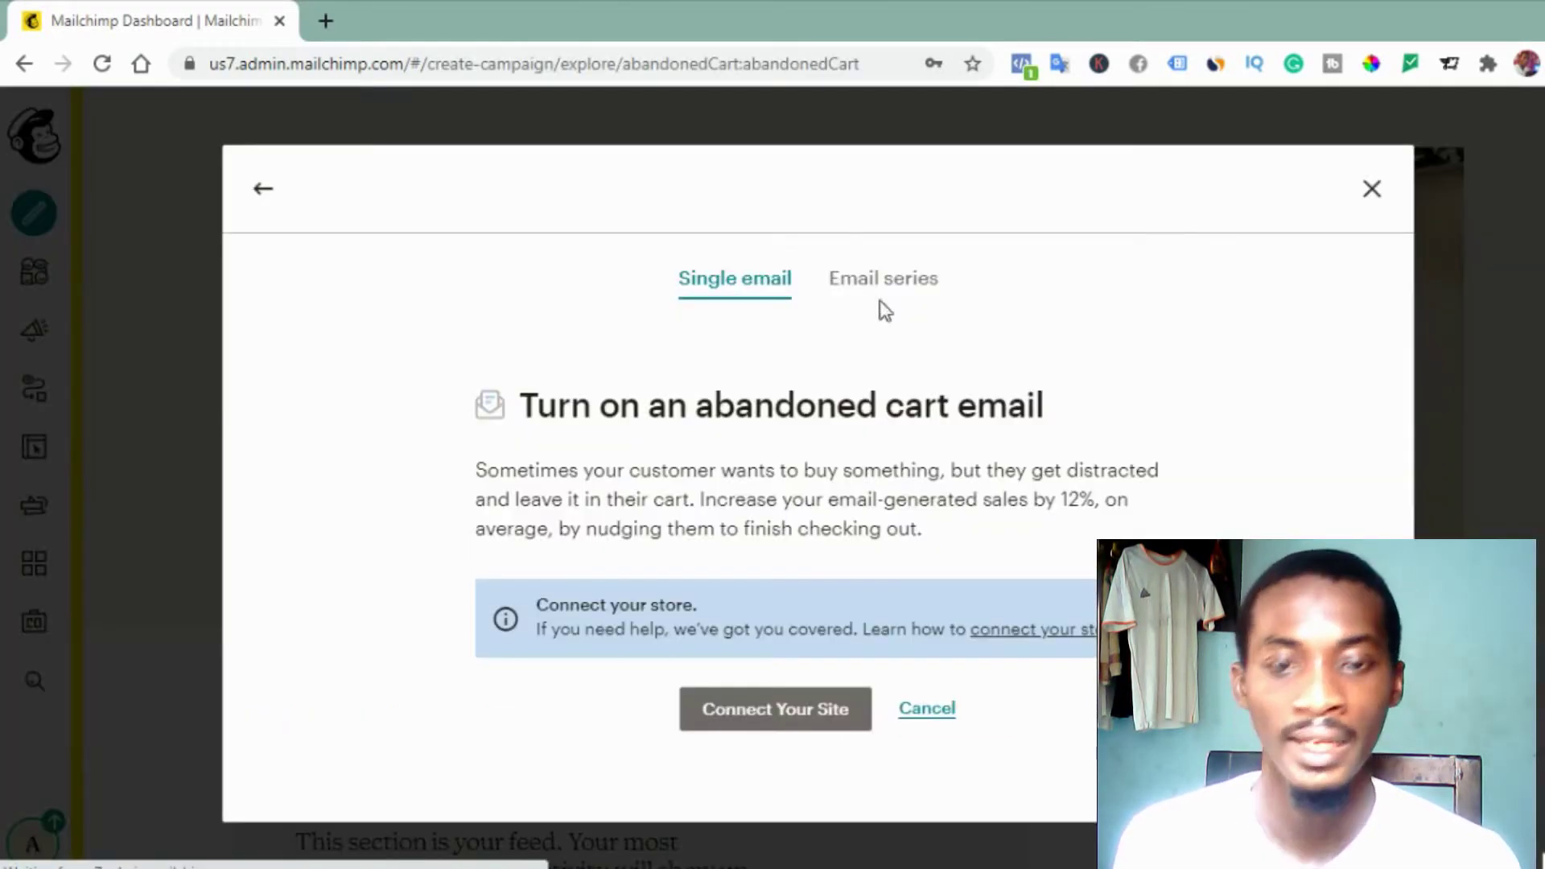
{"action": "left_click", "coordinate": [892, 286]}
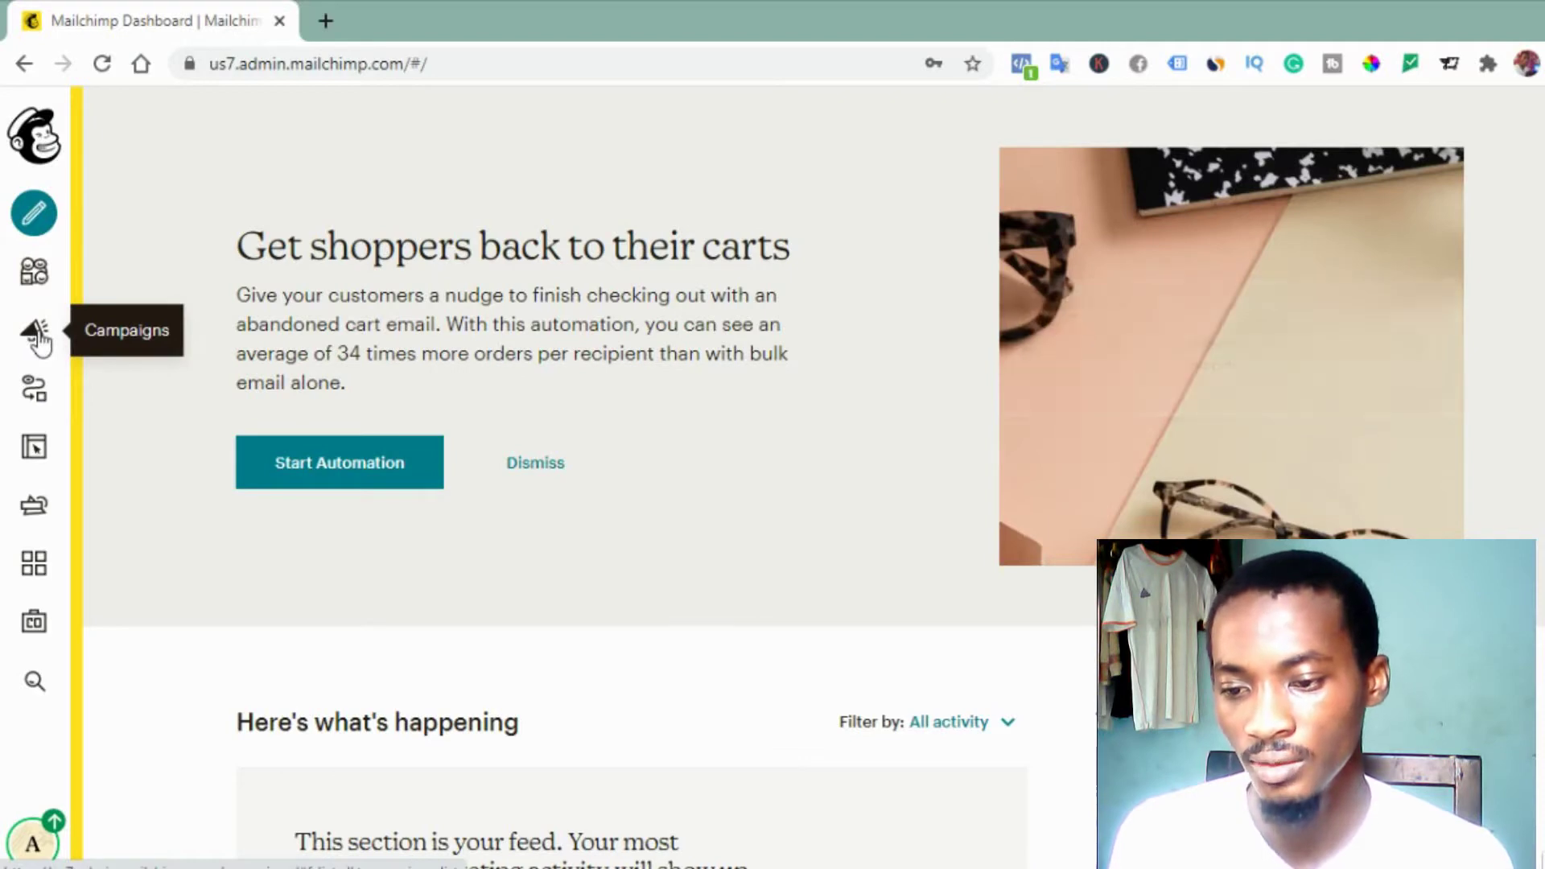
Step: Start a new automated email campaign of the featured type Welcome new subscribers
{"action": "left_click", "coordinate": [36, 336]}
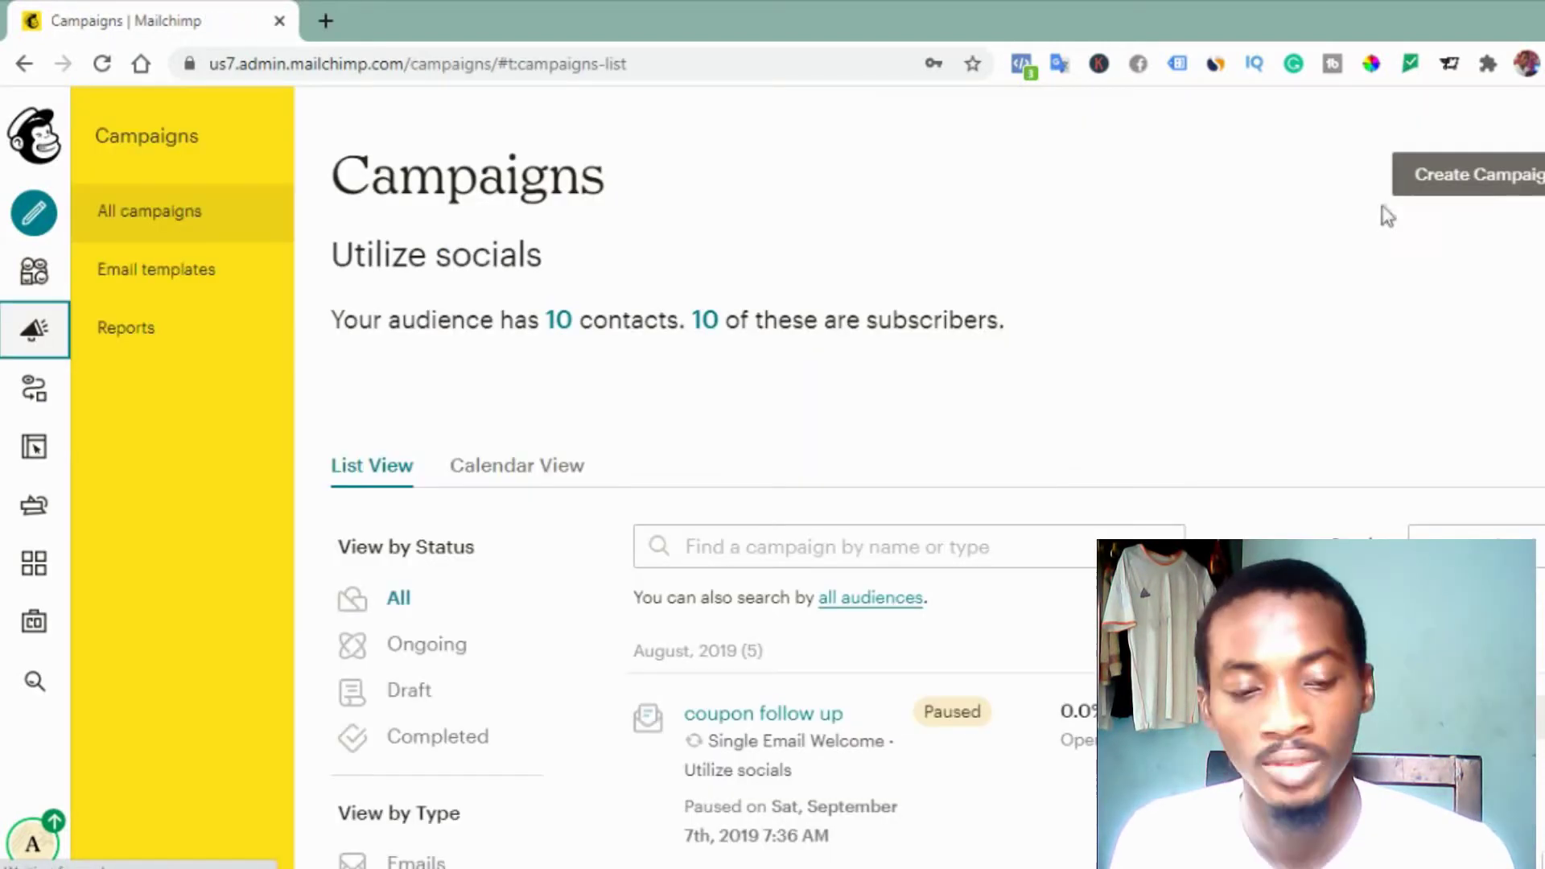
{"action": "left_click", "coordinate": [1478, 187]}
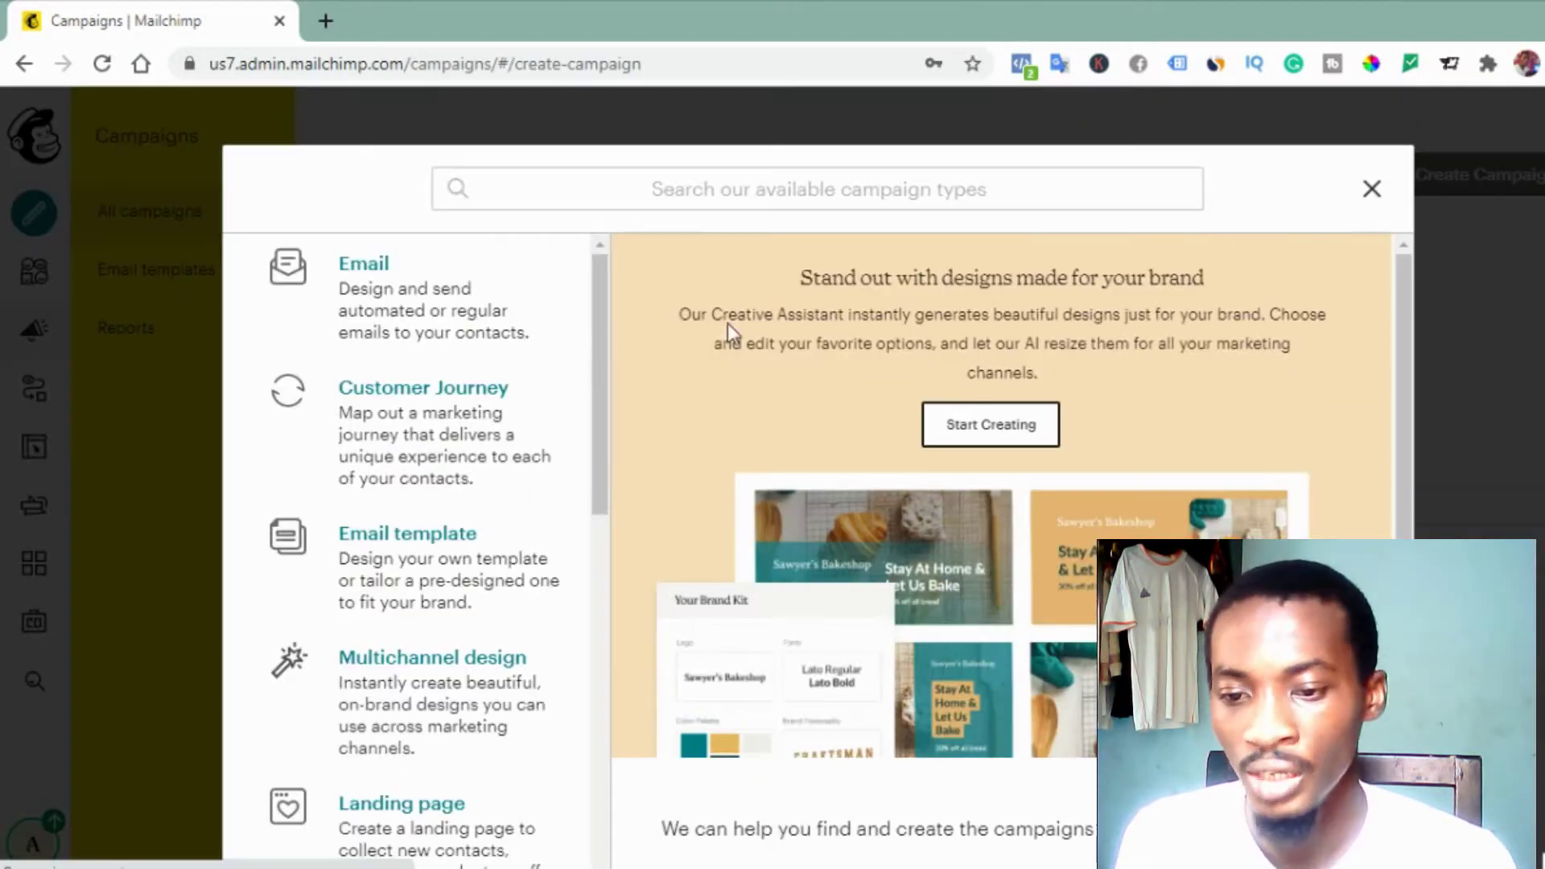
{"action": "left_click", "coordinate": [356, 282]}
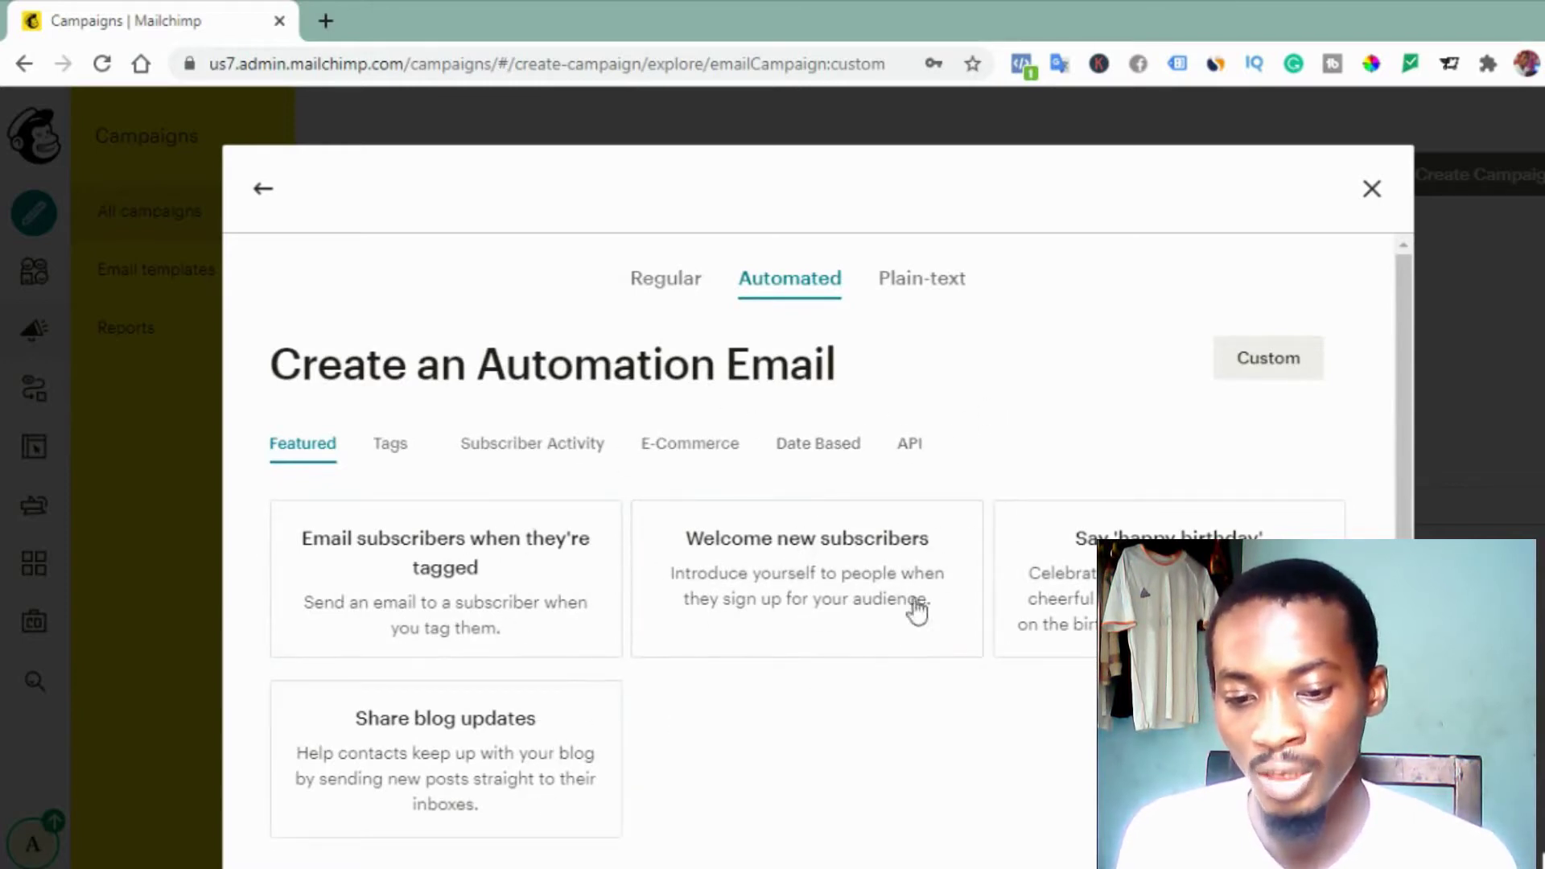
{"action": "left_click", "coordinate": [792, 595]}
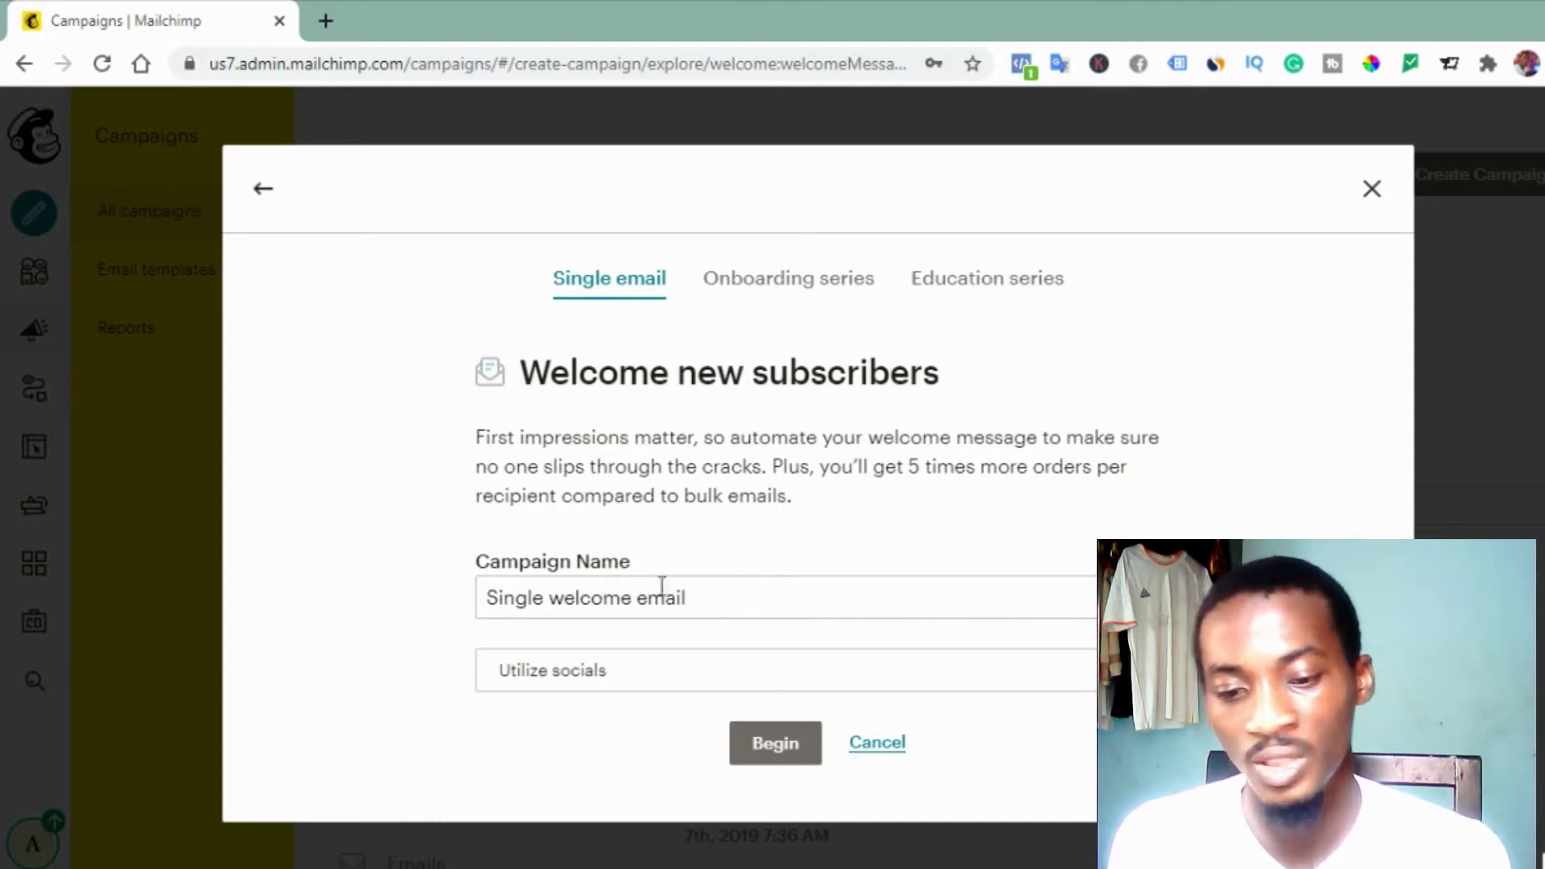
Step: Name the single welcome email campaign "email 1" and begin it for the Utilize socials audience
{"action": "left_click", "coordinate": [702, 614]}
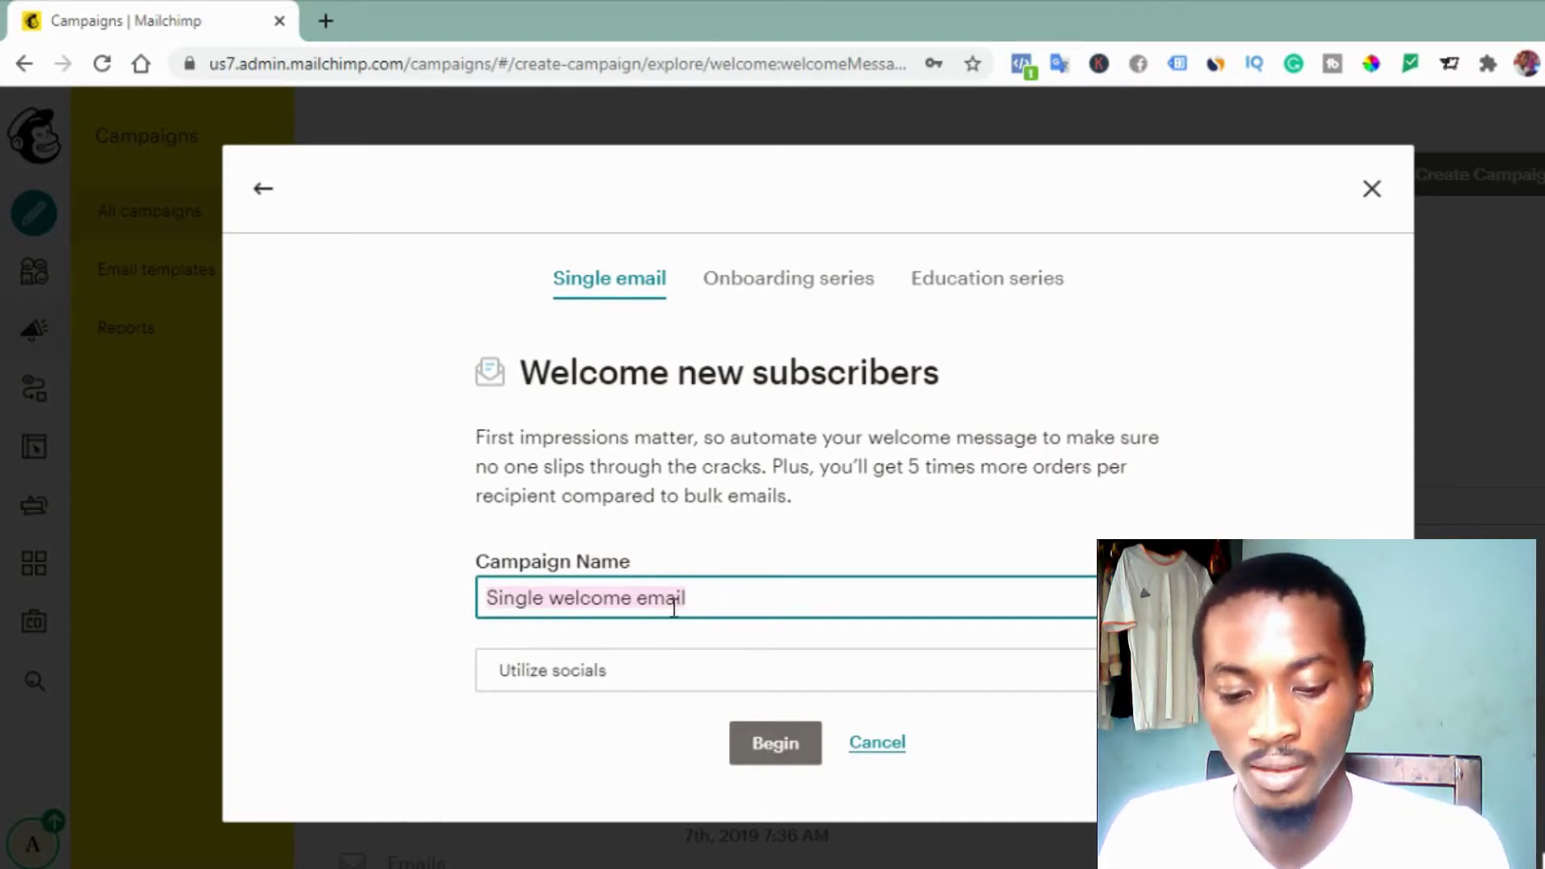
{"action": "type", "text": "email"}
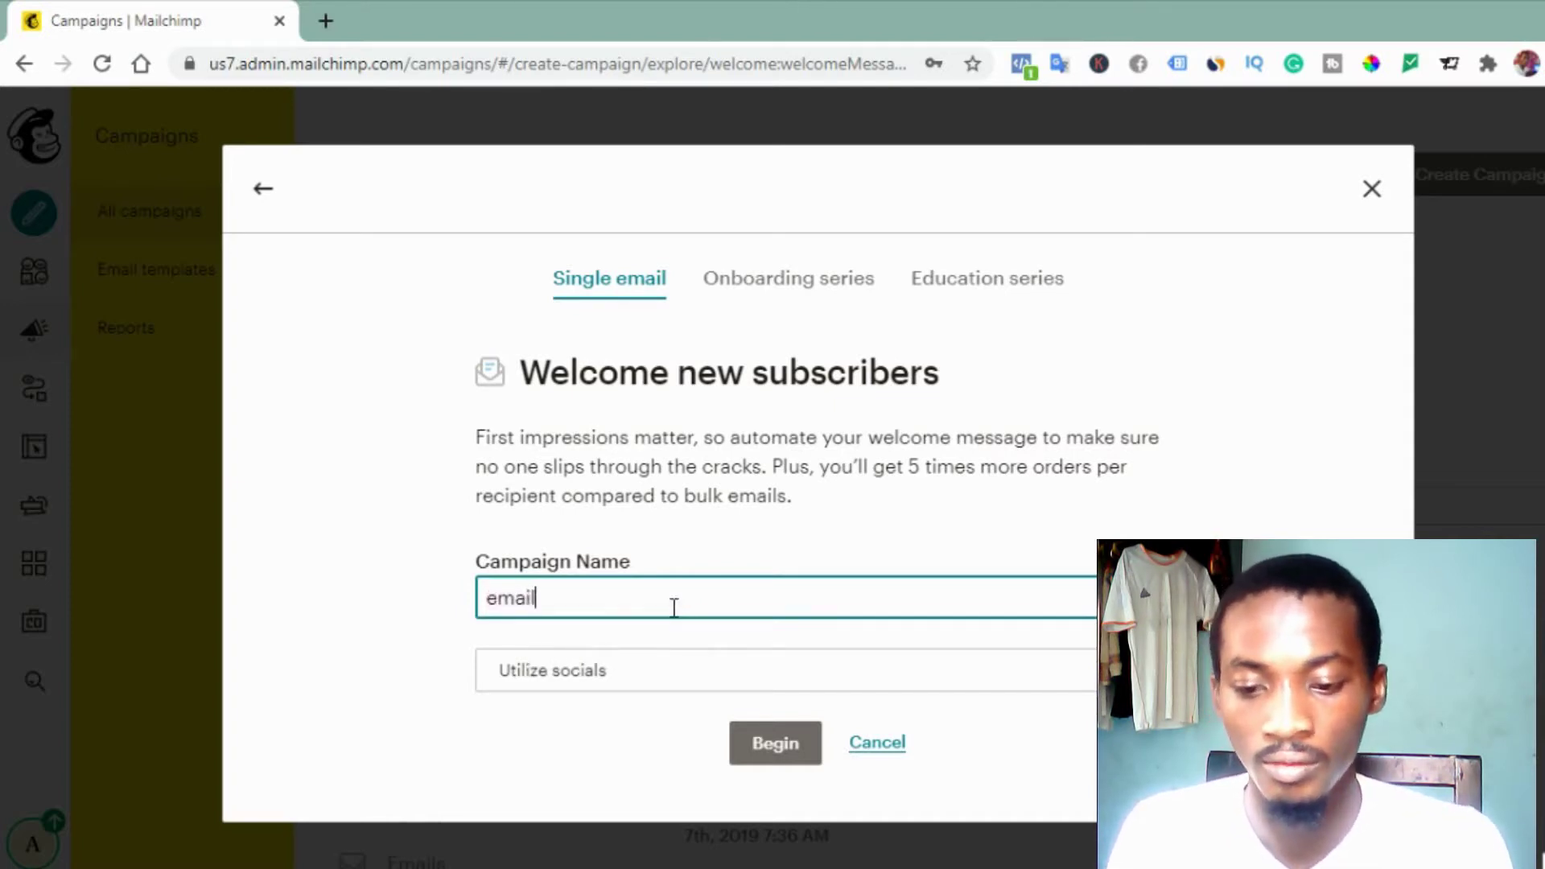
{"action": "type", "text": " 1"}
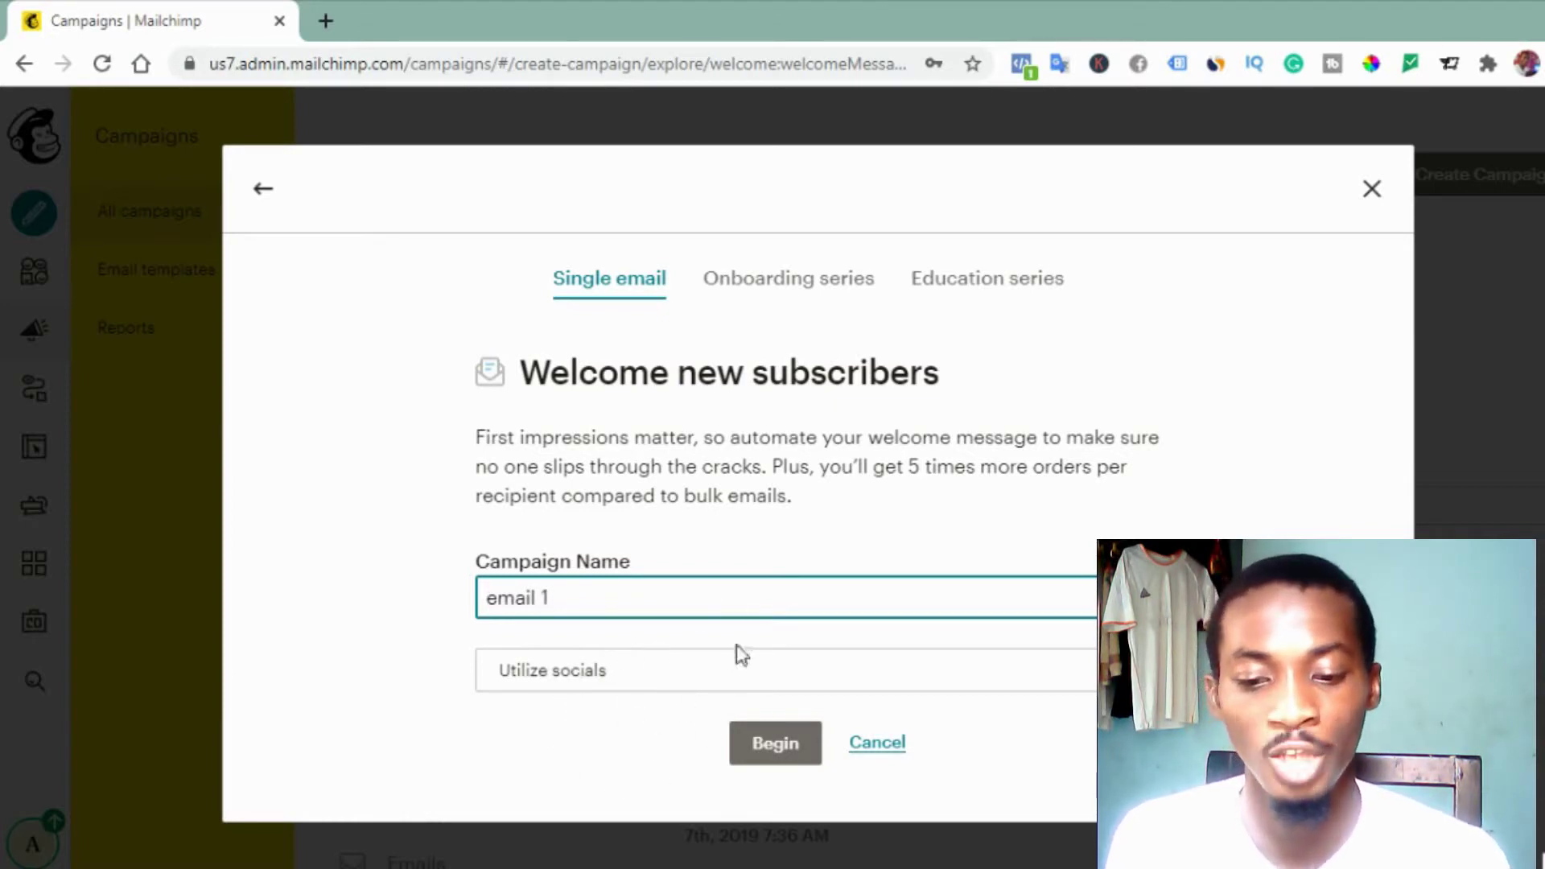
{"action": "left_click", "coordinate": [775, 743]}
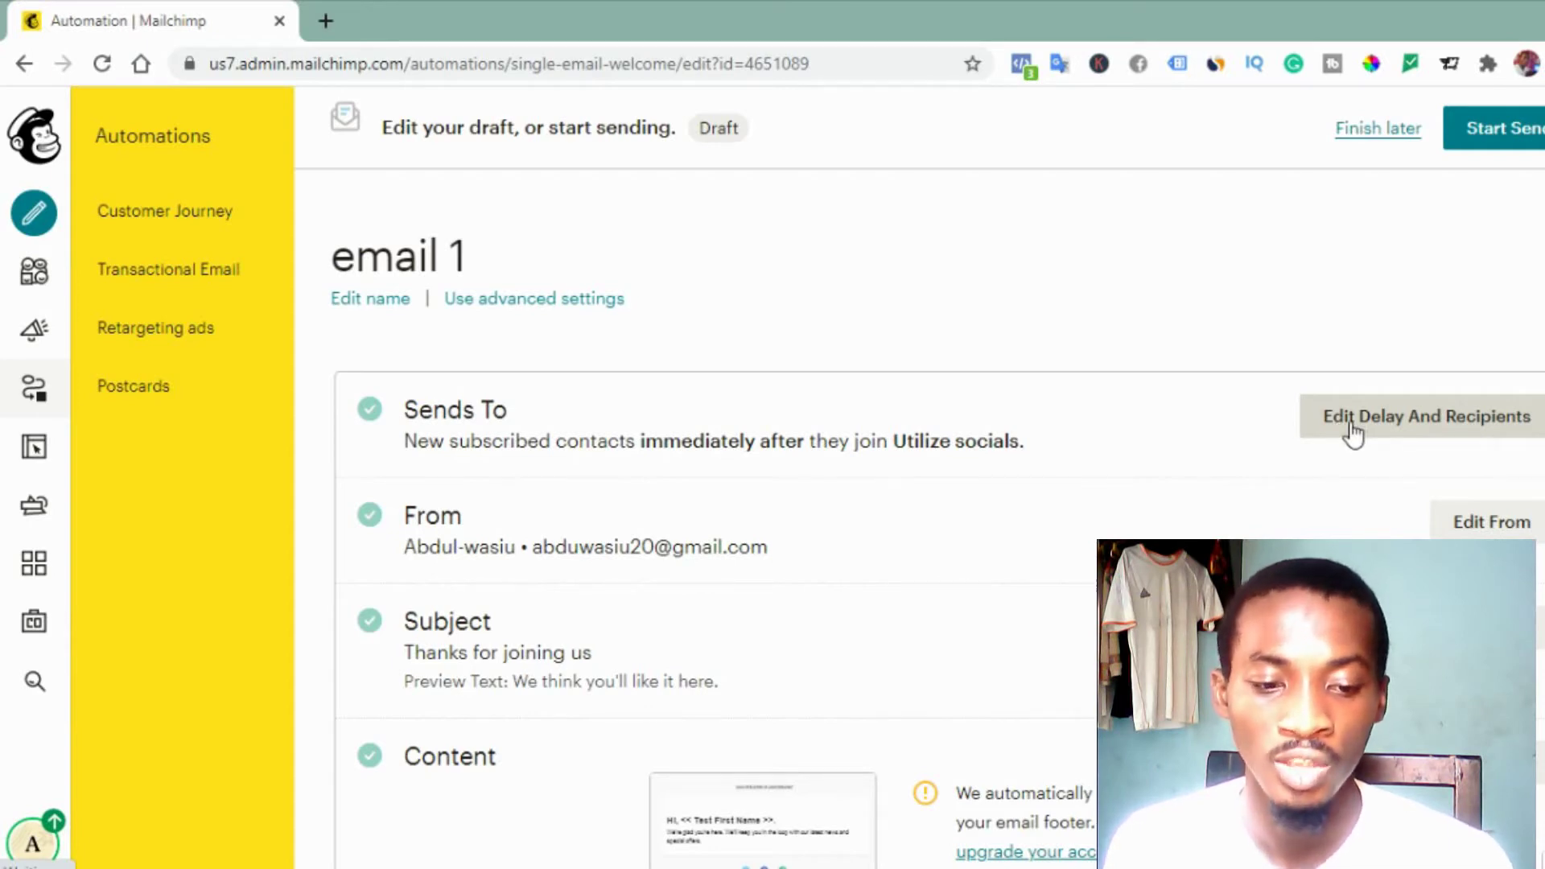
Step: Check which sending delays are available for newly subscribed contacts, leaving the recipient settings unsaved
{"action": "left_click", "coordinate": [1439, 420]}
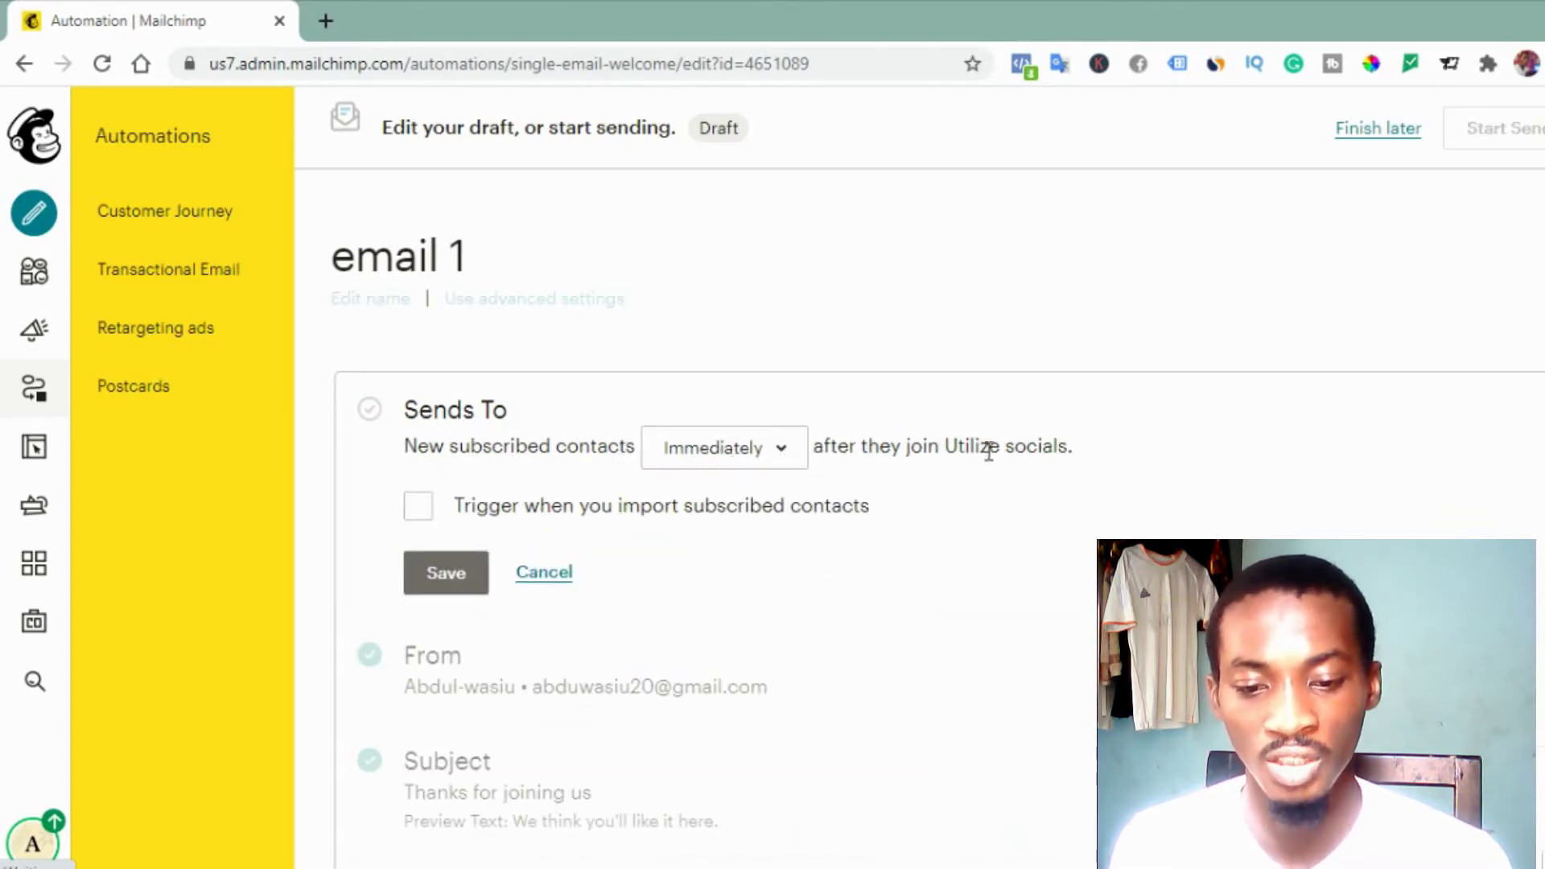
{"action": "left_click", "coordinate": [766, 465]}
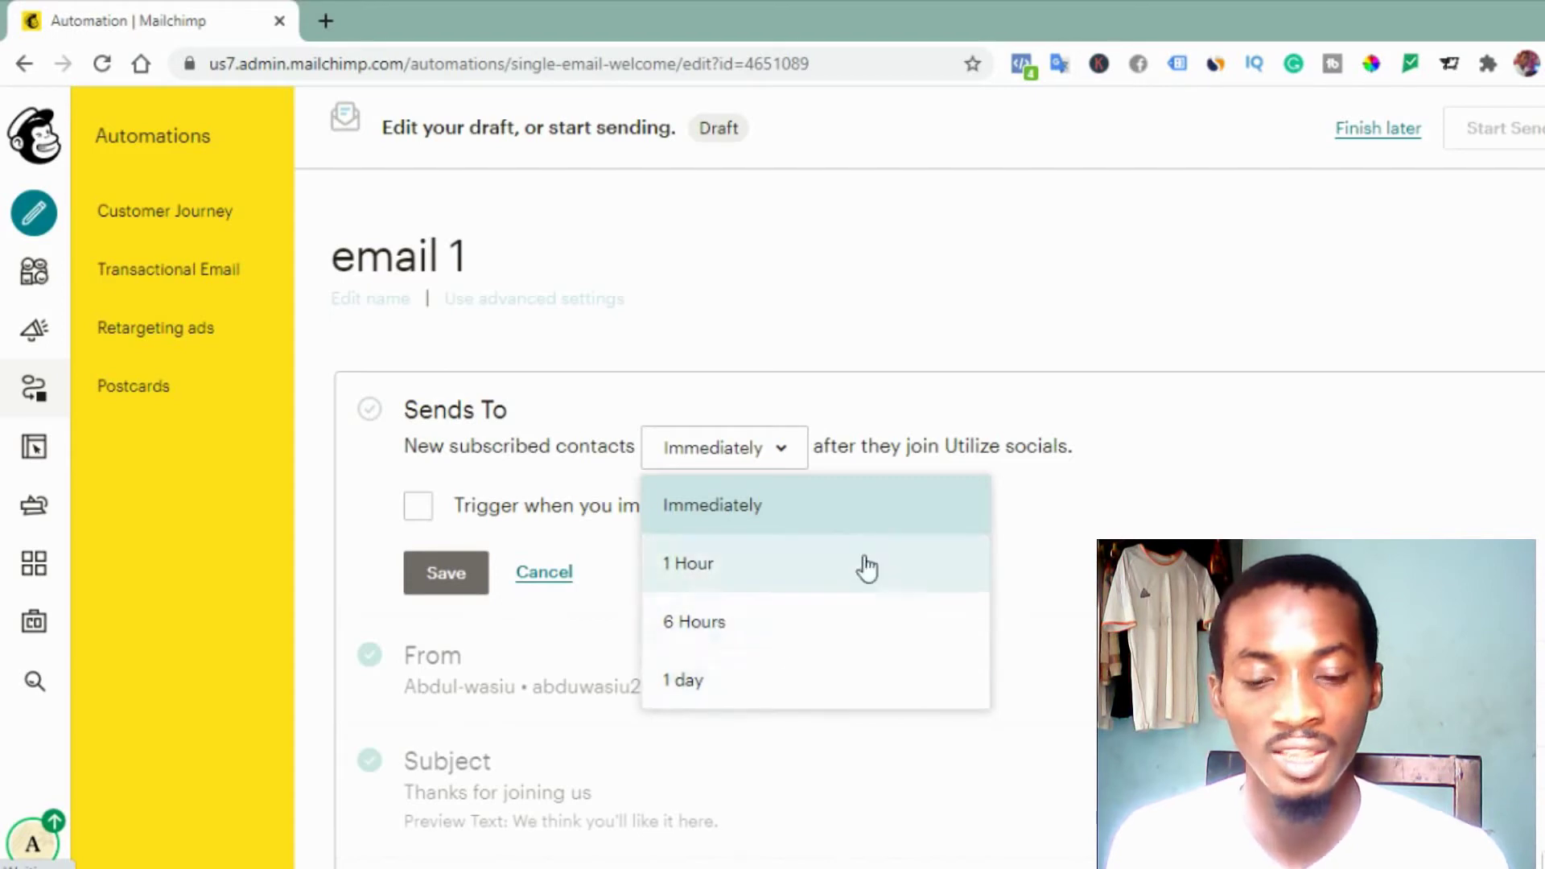
{"action": "left_click", "coordinate": [1071, 683]}
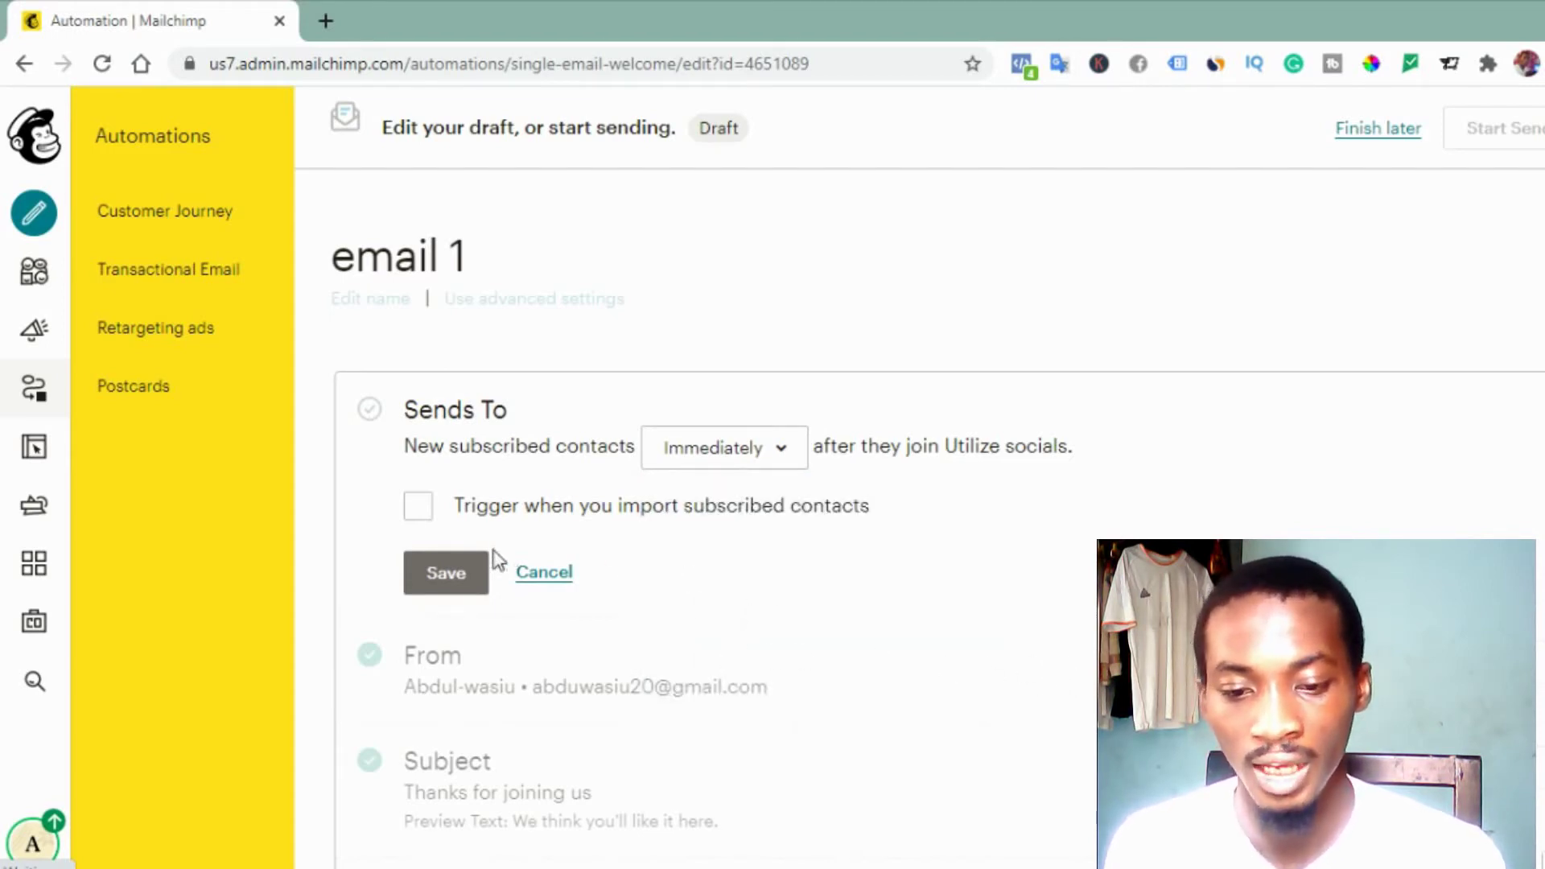
{"action": "left_click", "coordinate": [555, 577]}
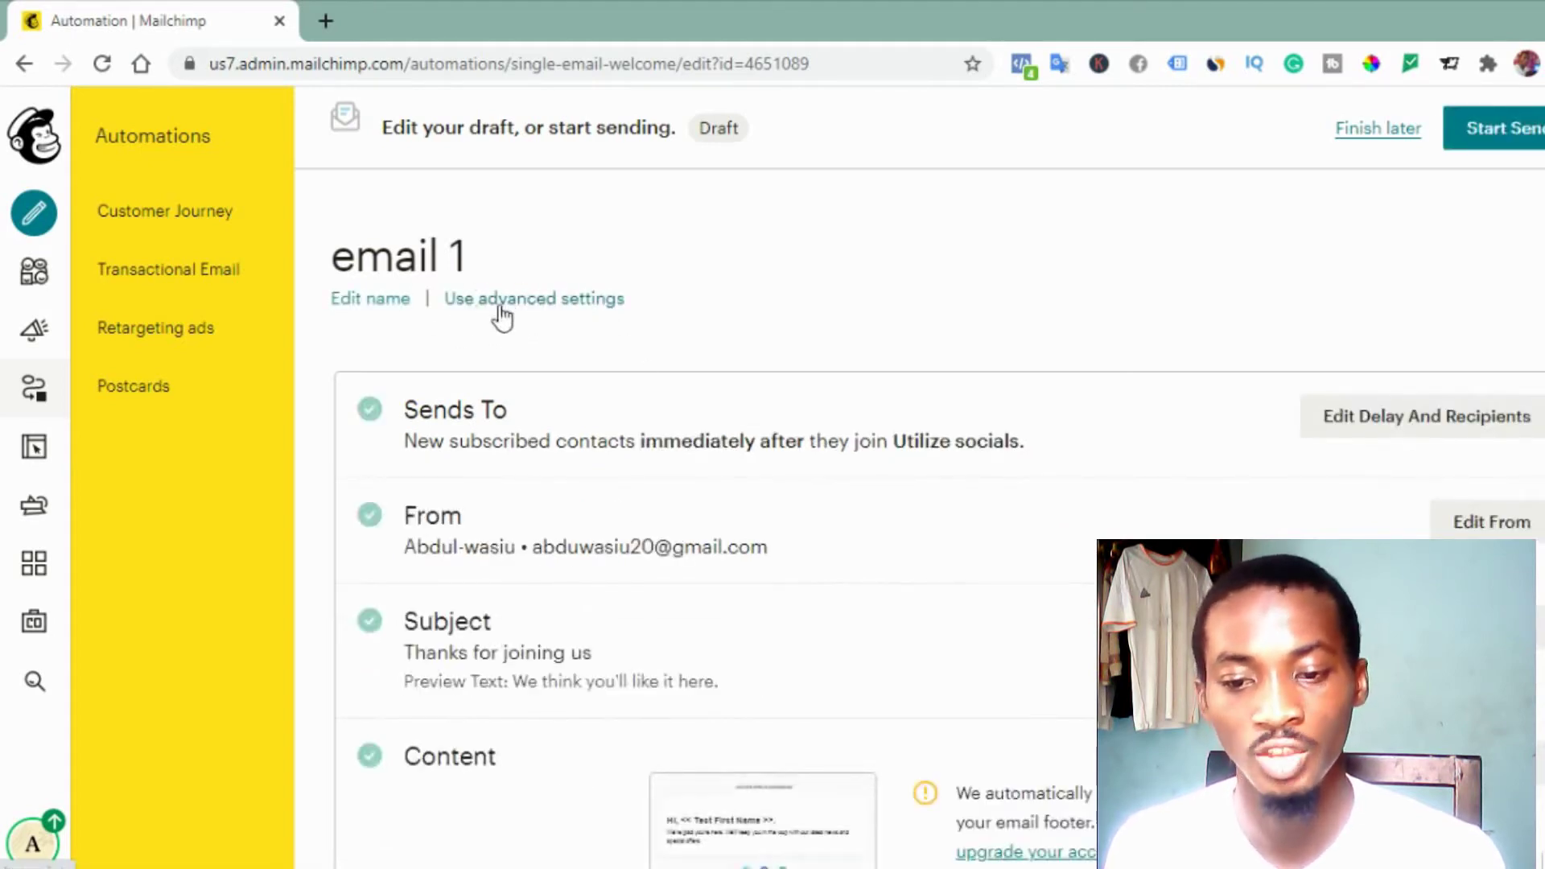
Step: Switch the automation to advanced settings and update its signup trigger to wait 2 hours
{"action": "left_click", "coordinate": [505, 306]}
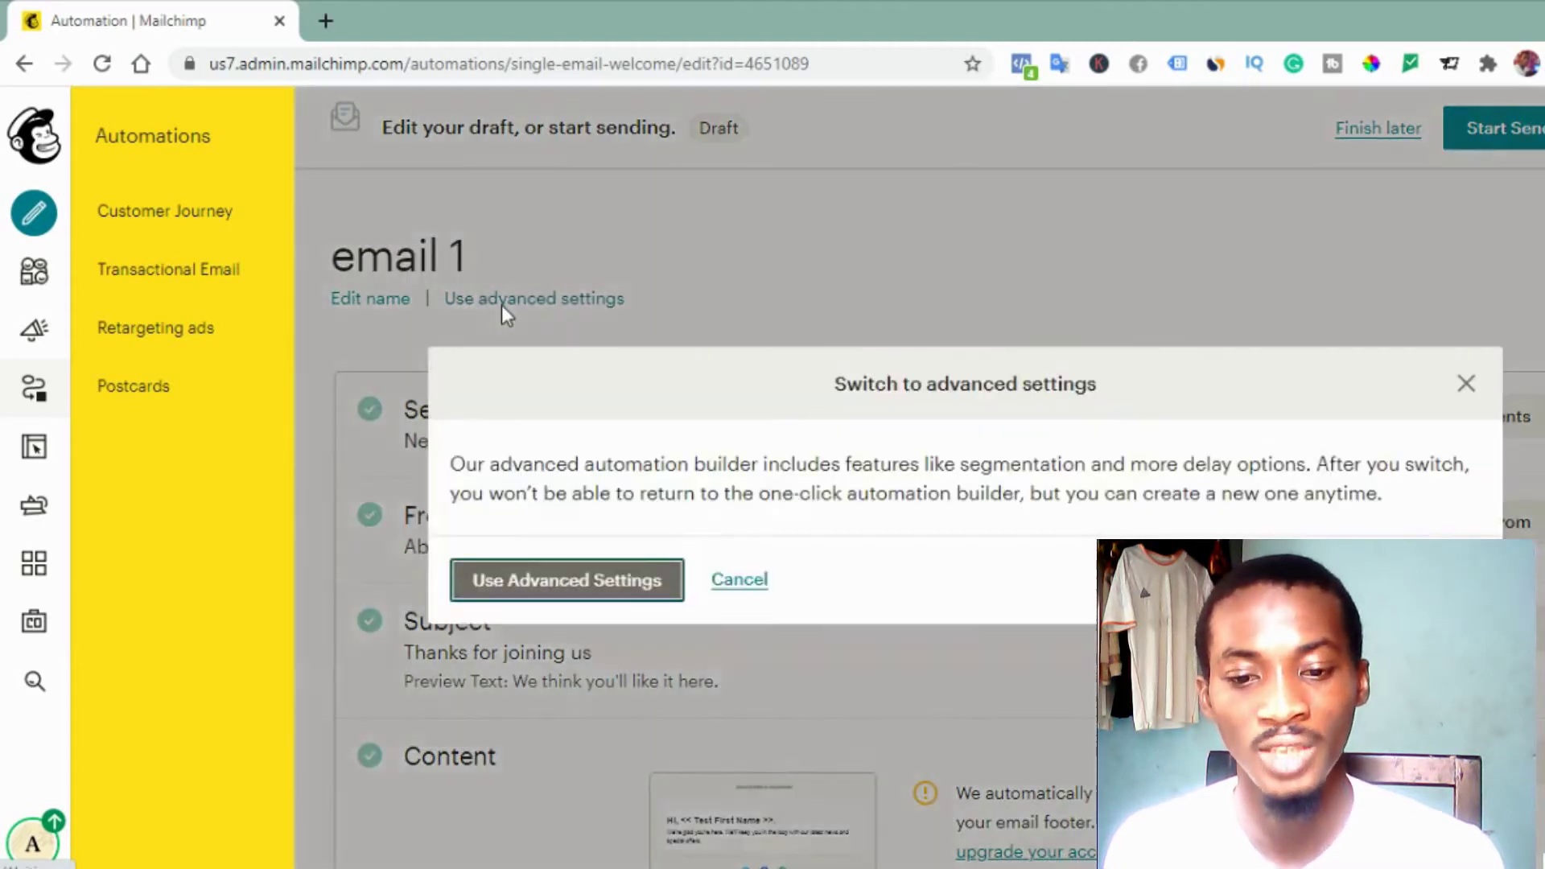
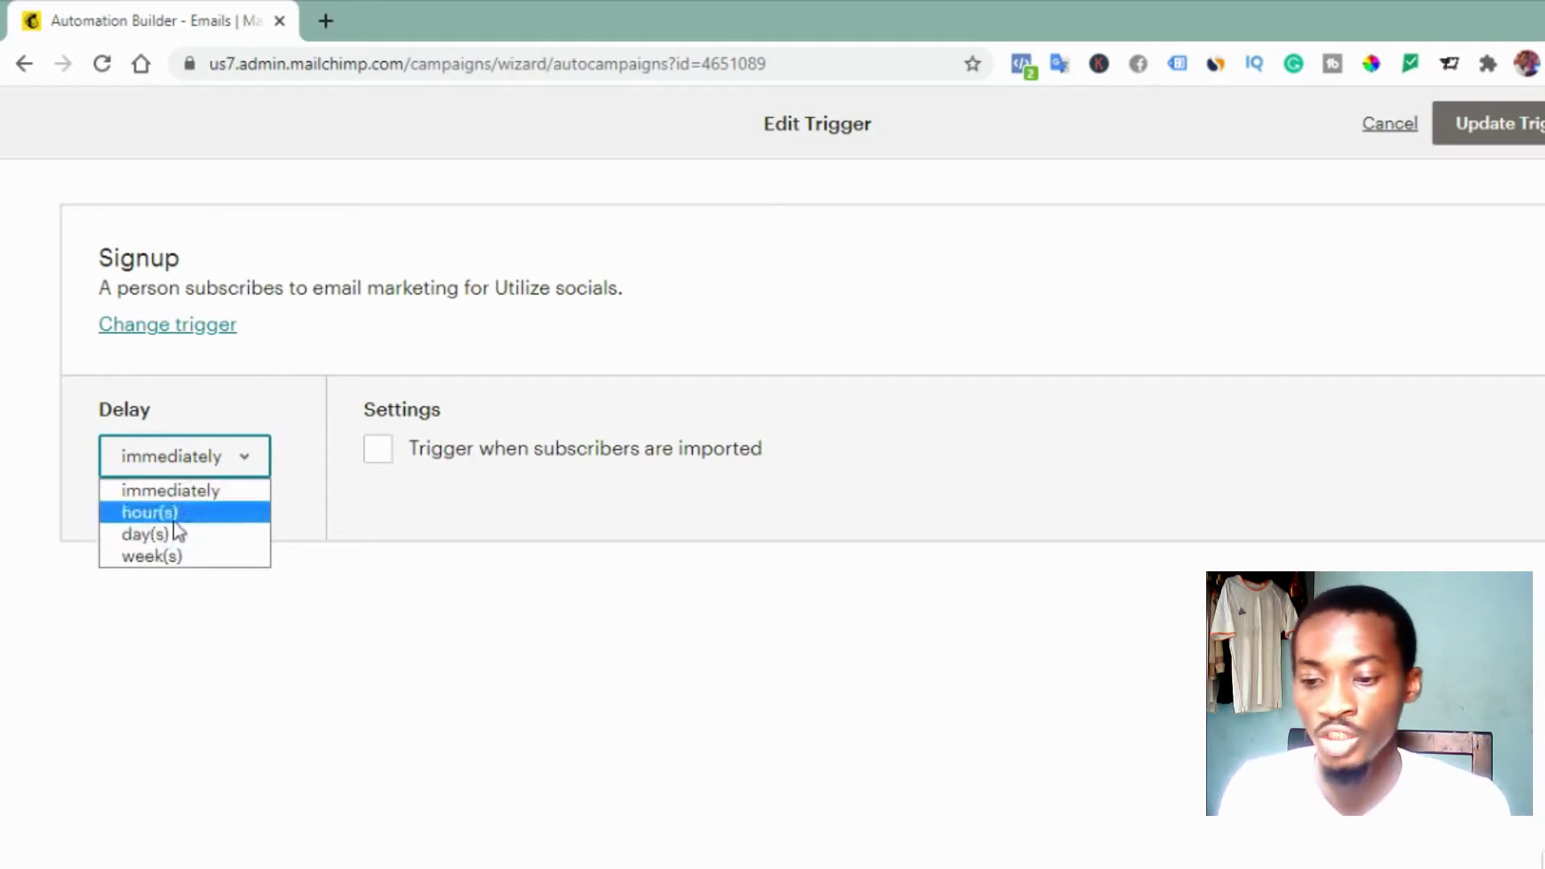
{"action": "left_click", "coordinate": [184, 513]}
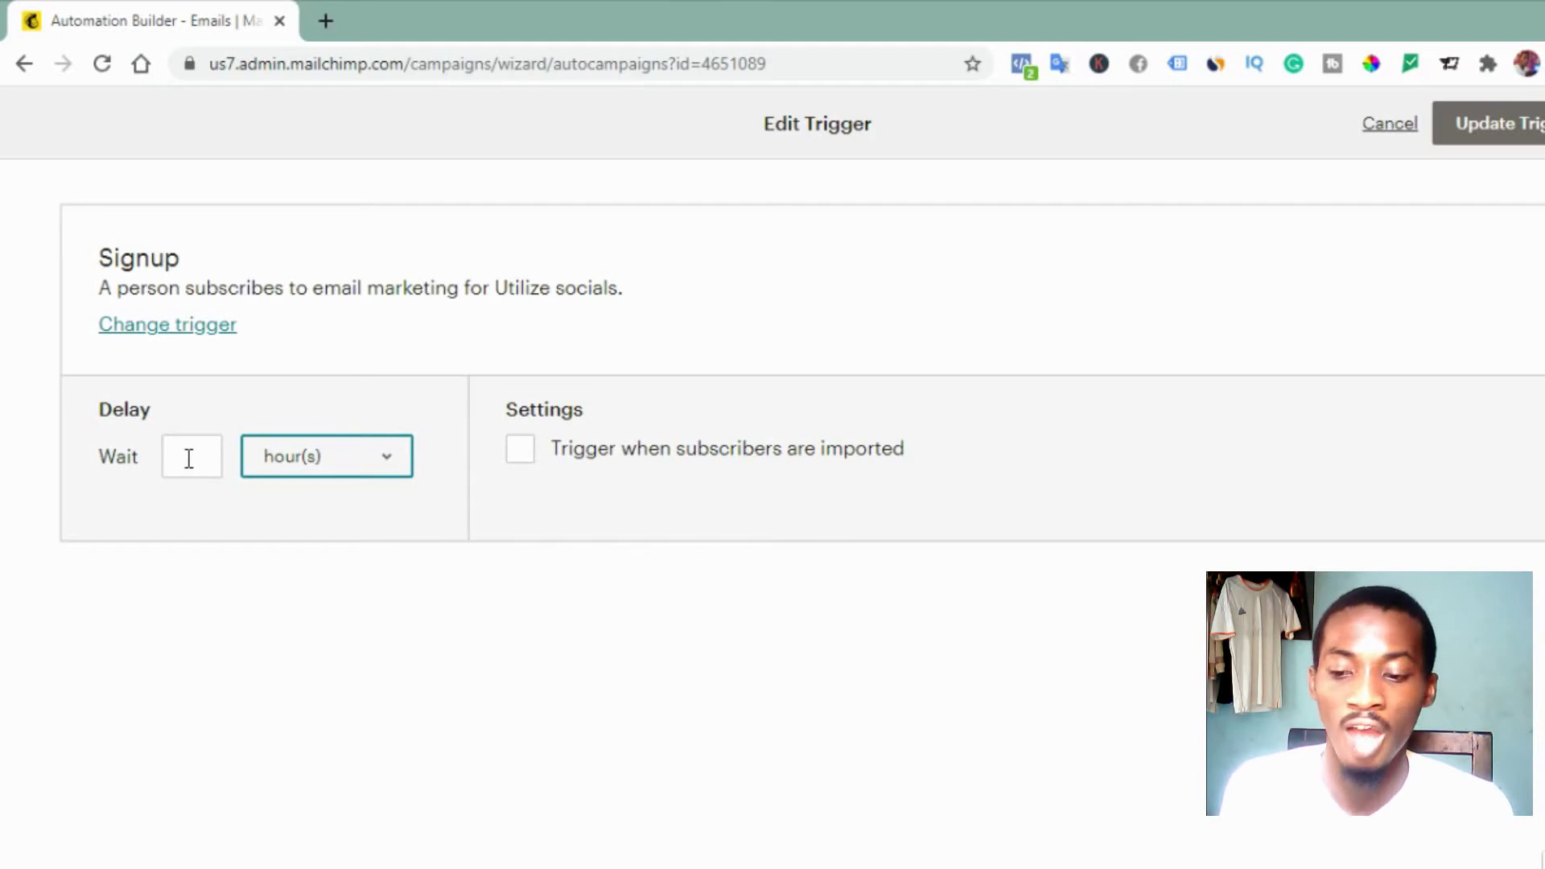
{"action": "left_click", "coordinate": [188, 458]}
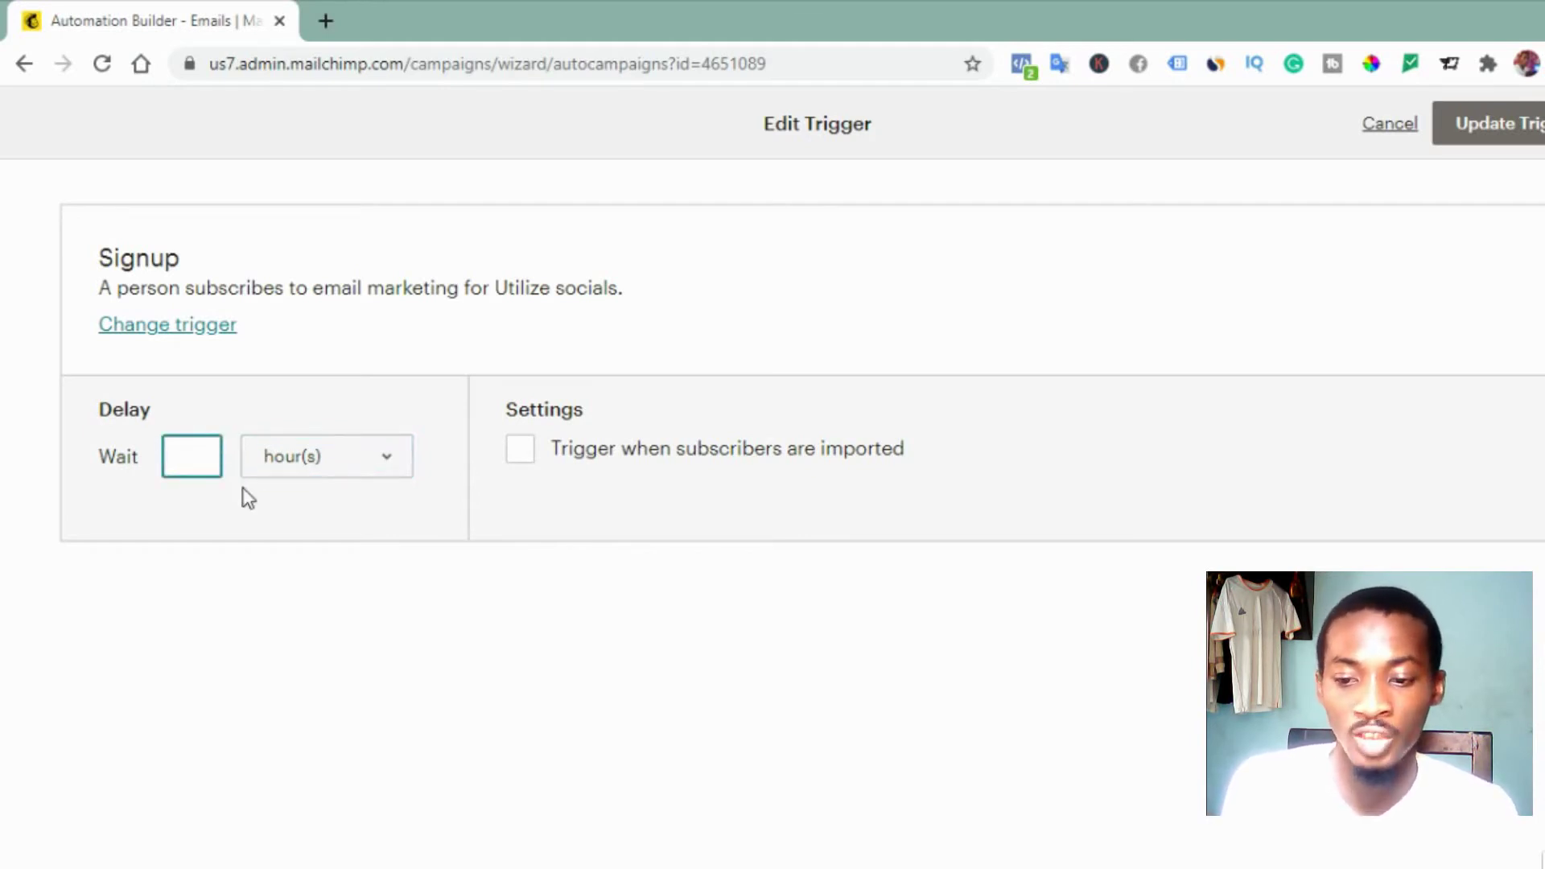
{"action": "left_click", "coordinate": [374, 459]}
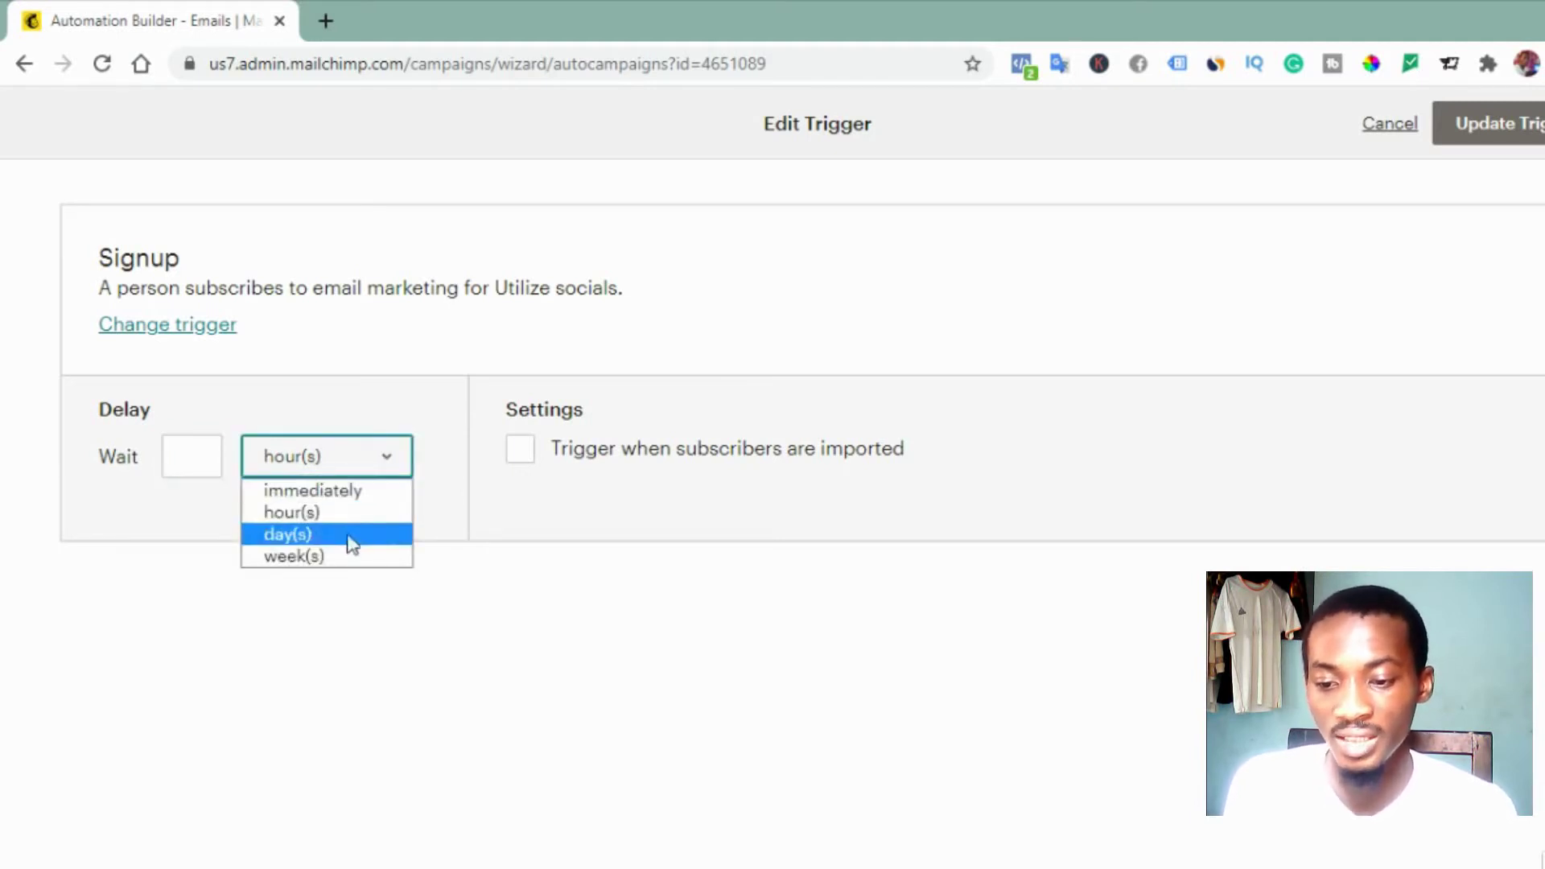
{"action": "left_click", "coordinate": [349, 536]}
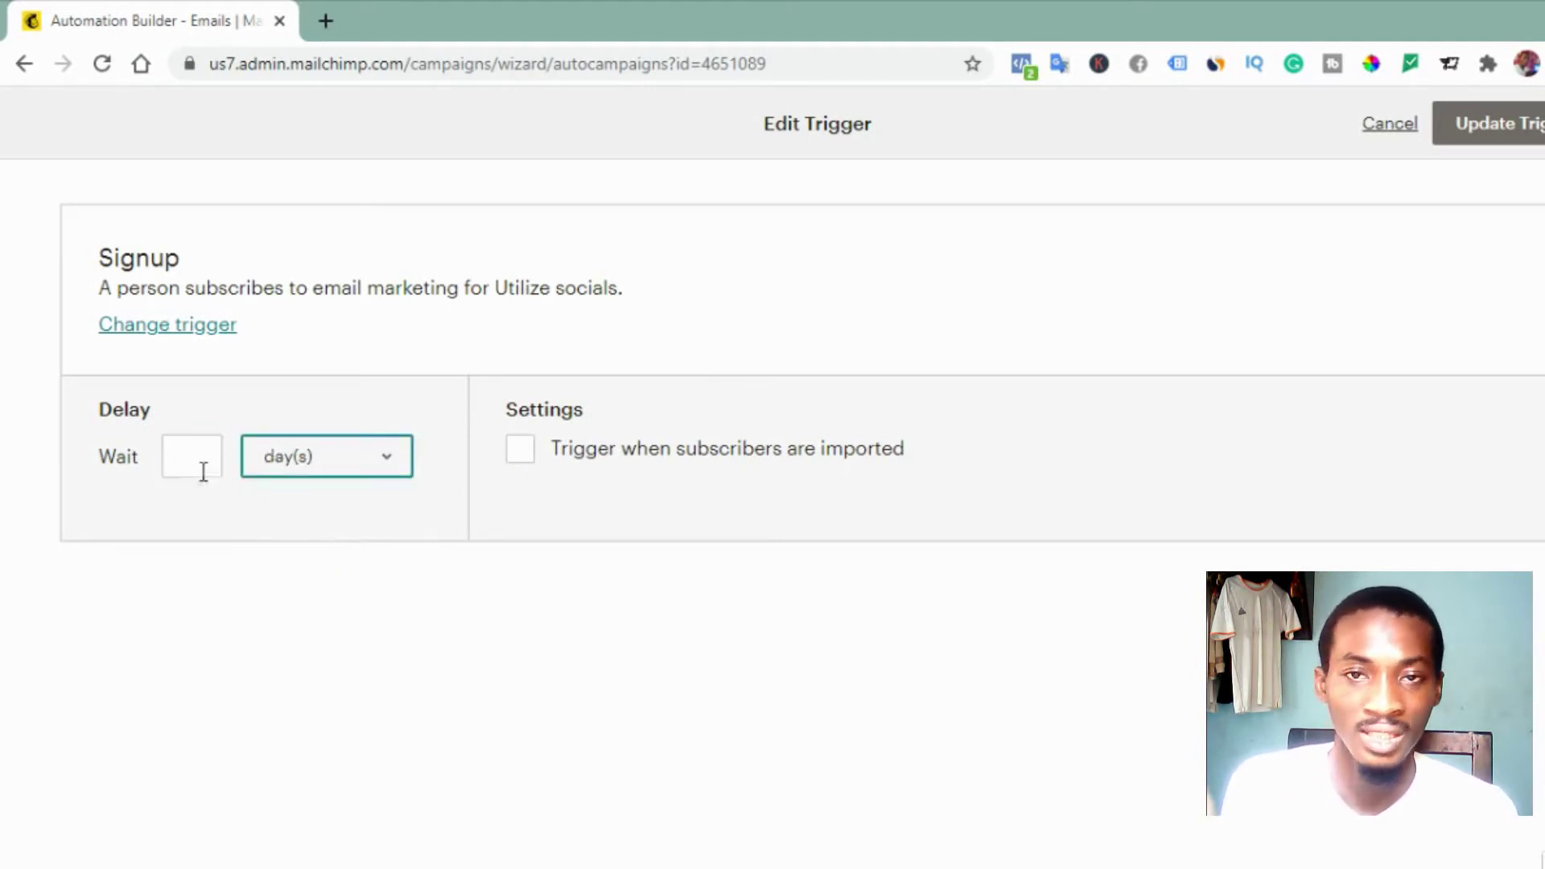
{"action": "left_click", "coordinate": [311, 458]}
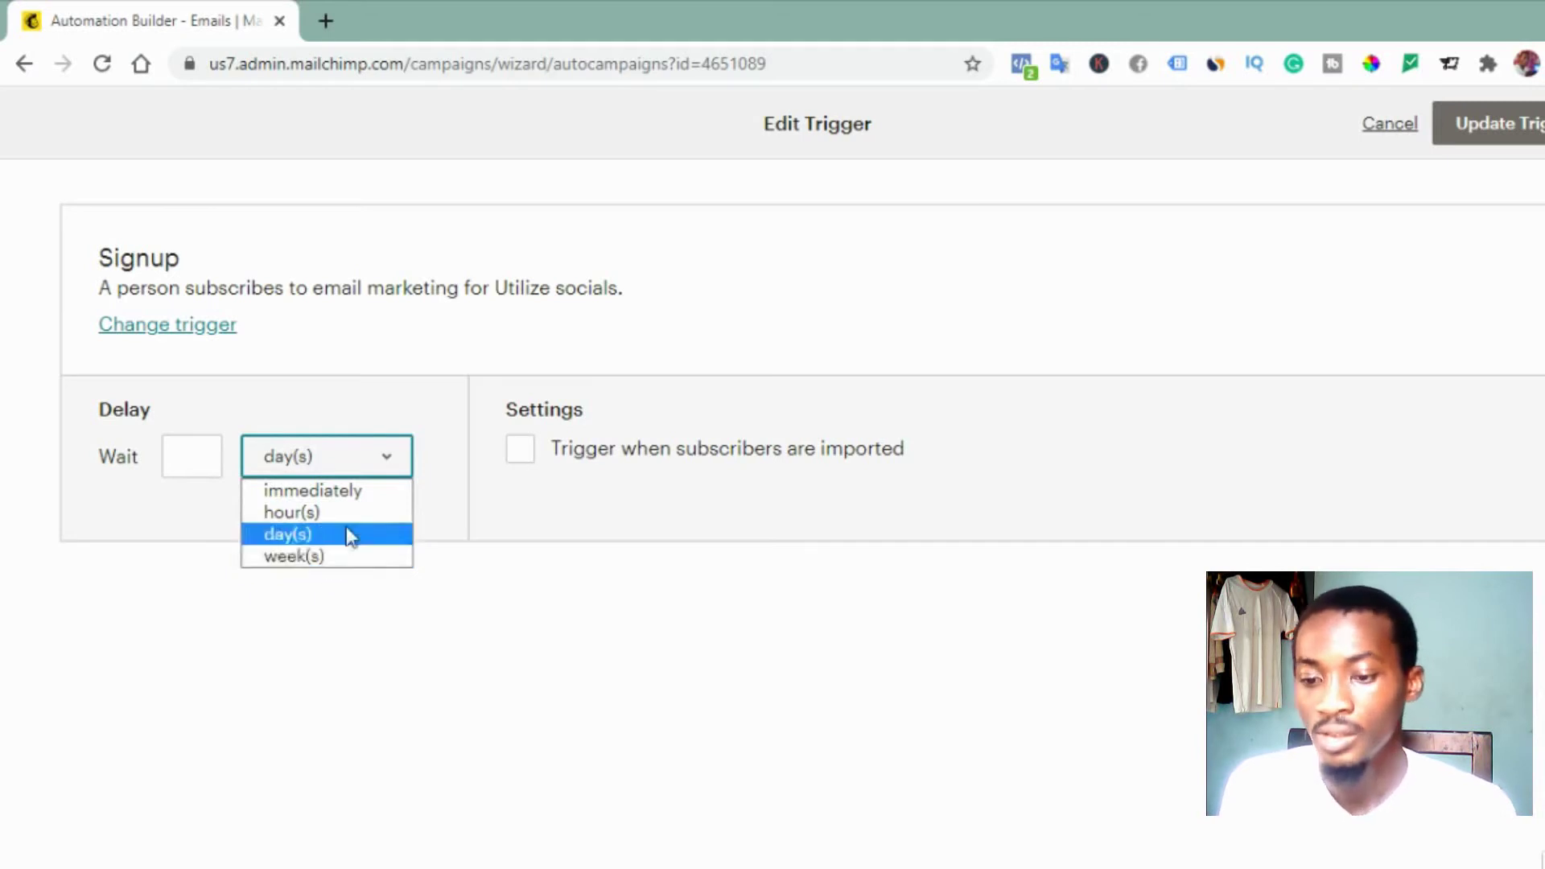
{"action": "left_click", "coordinate": [305, 515]}
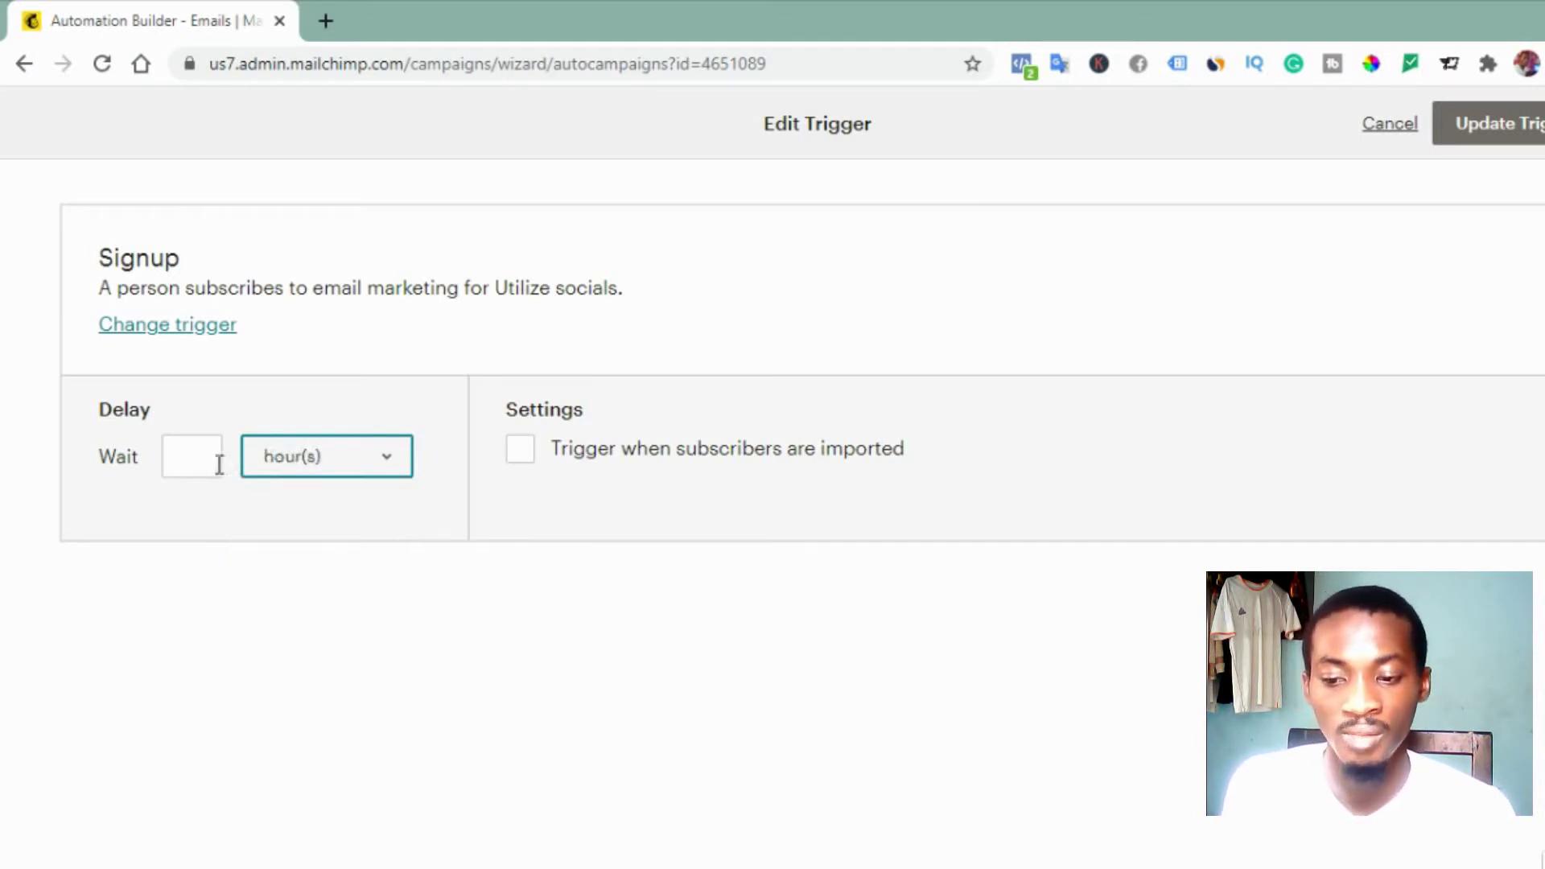
{"action": "left_click", "coordinate": [198, 468]}
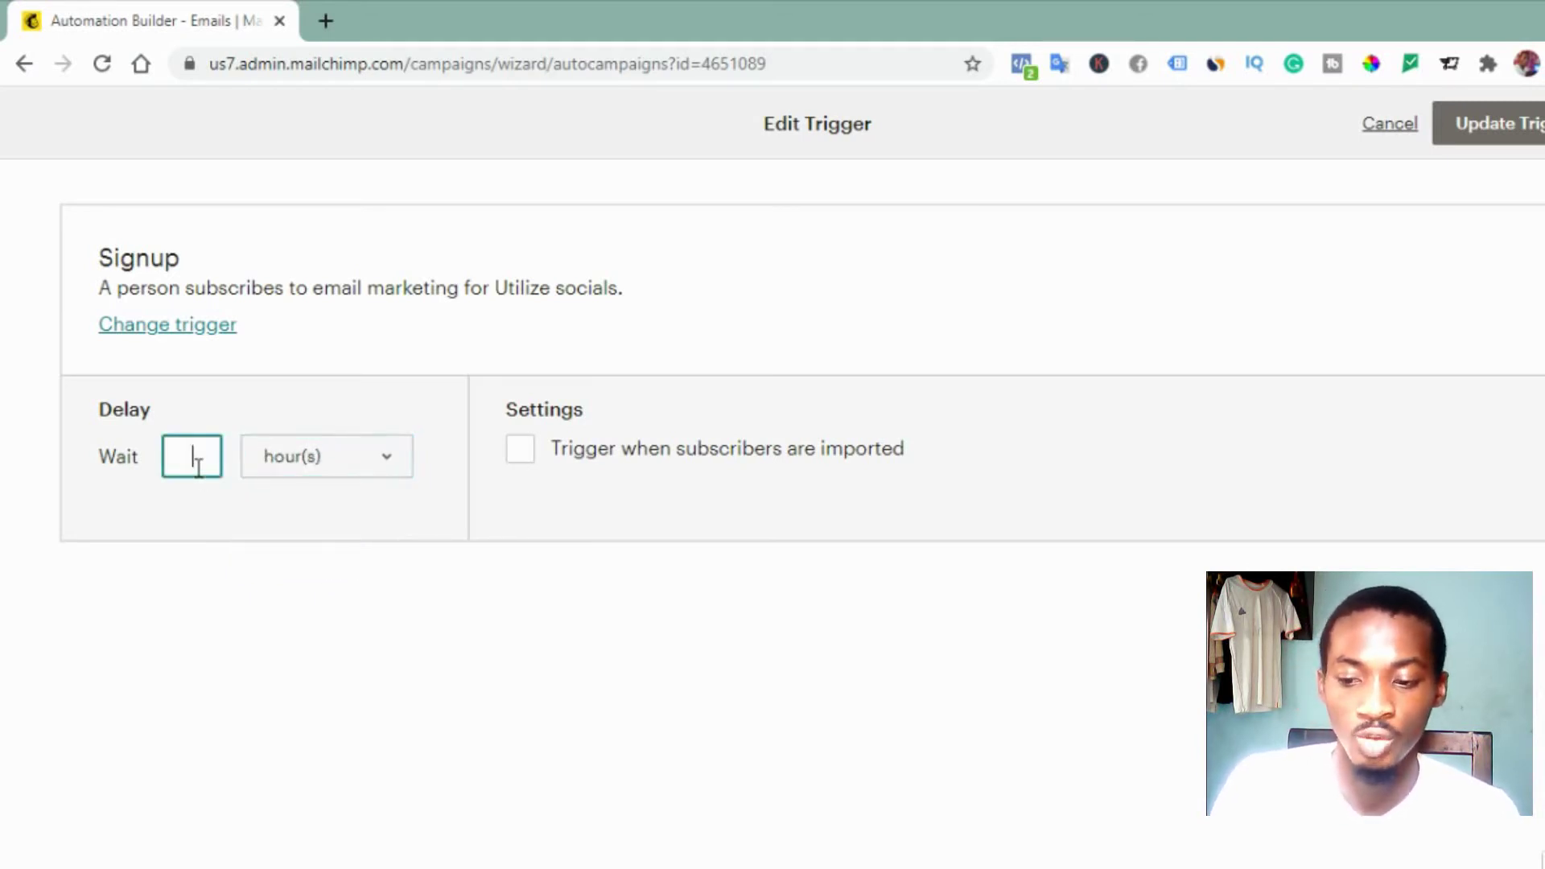
{"action": "type", "text": "2"}
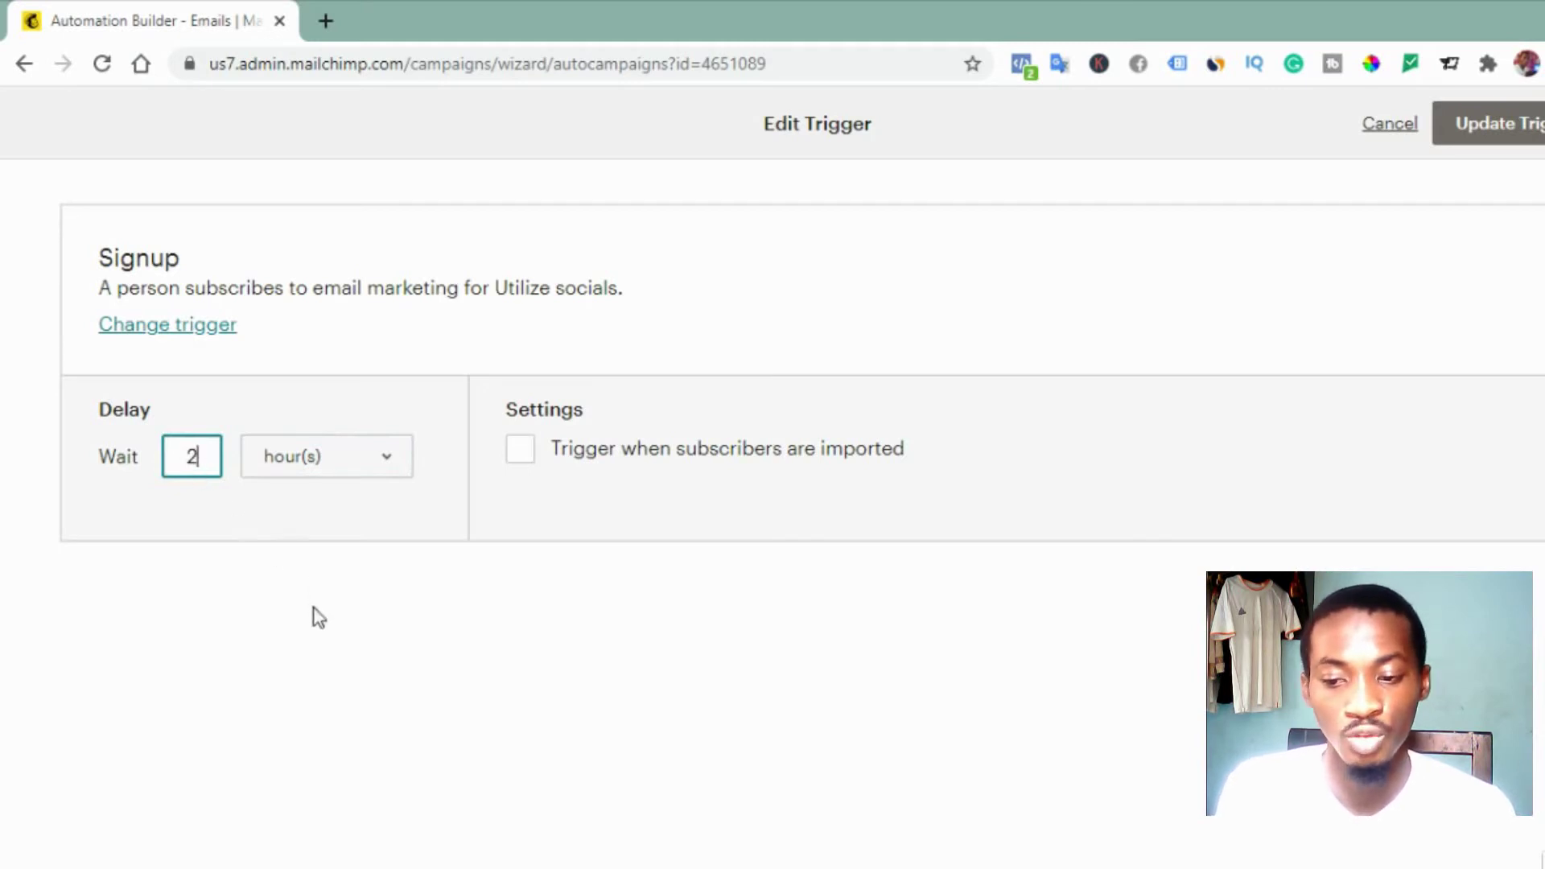
{"action": "left_click", "coordinate": [1454, 141]}
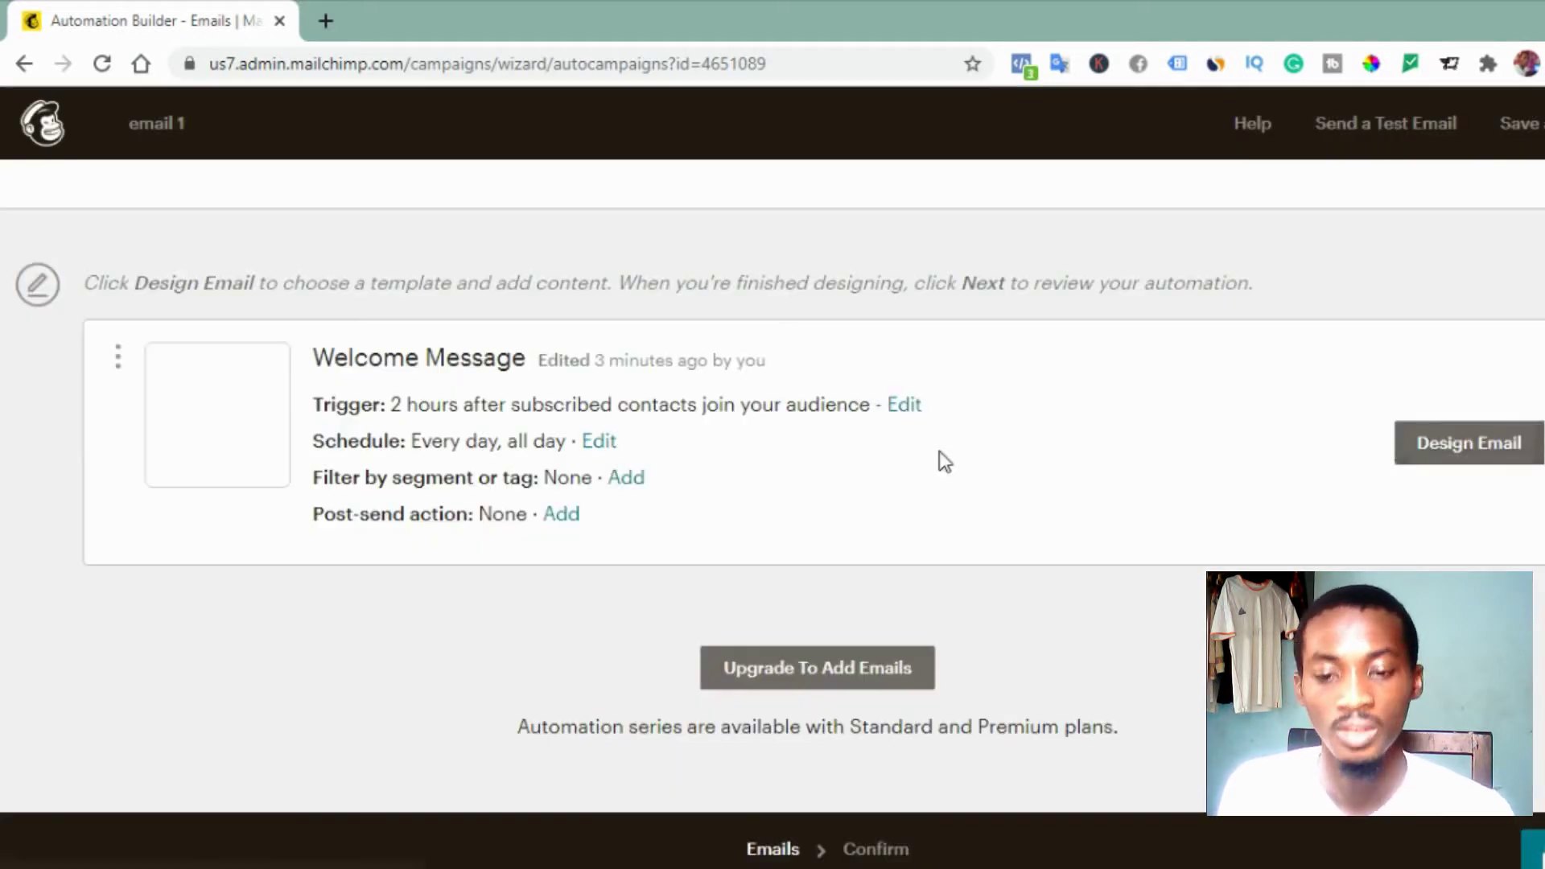
Step: Start designing the welcome message, name the email "first email", and continue to template selection
{"action": "left_click", "coordinate": [1444, 456]}
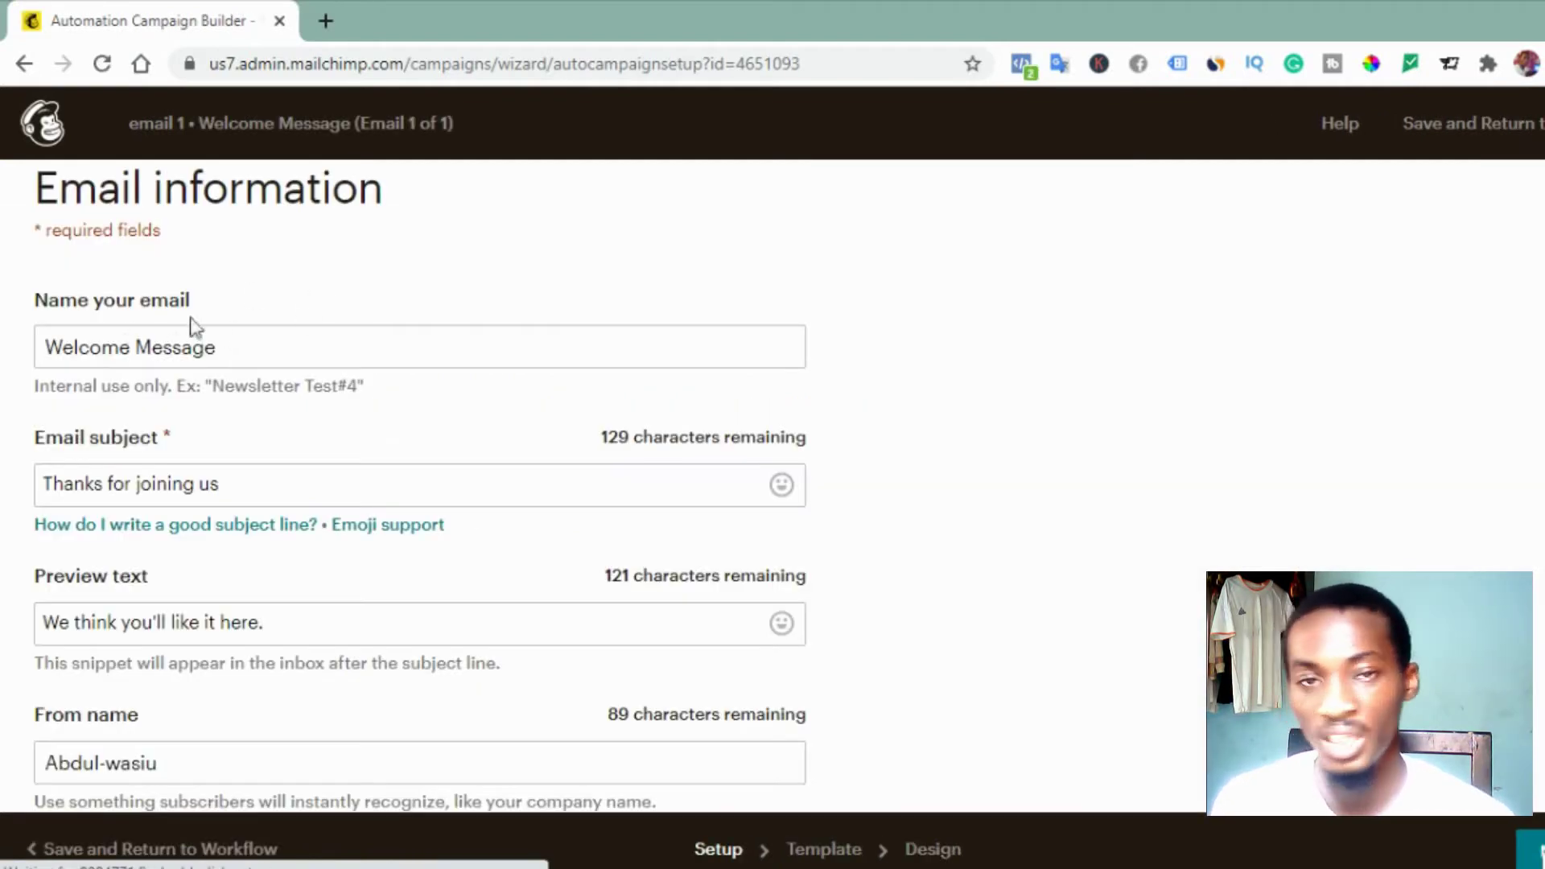
{"action": "triple_click", "coordinate": [259, 352]}
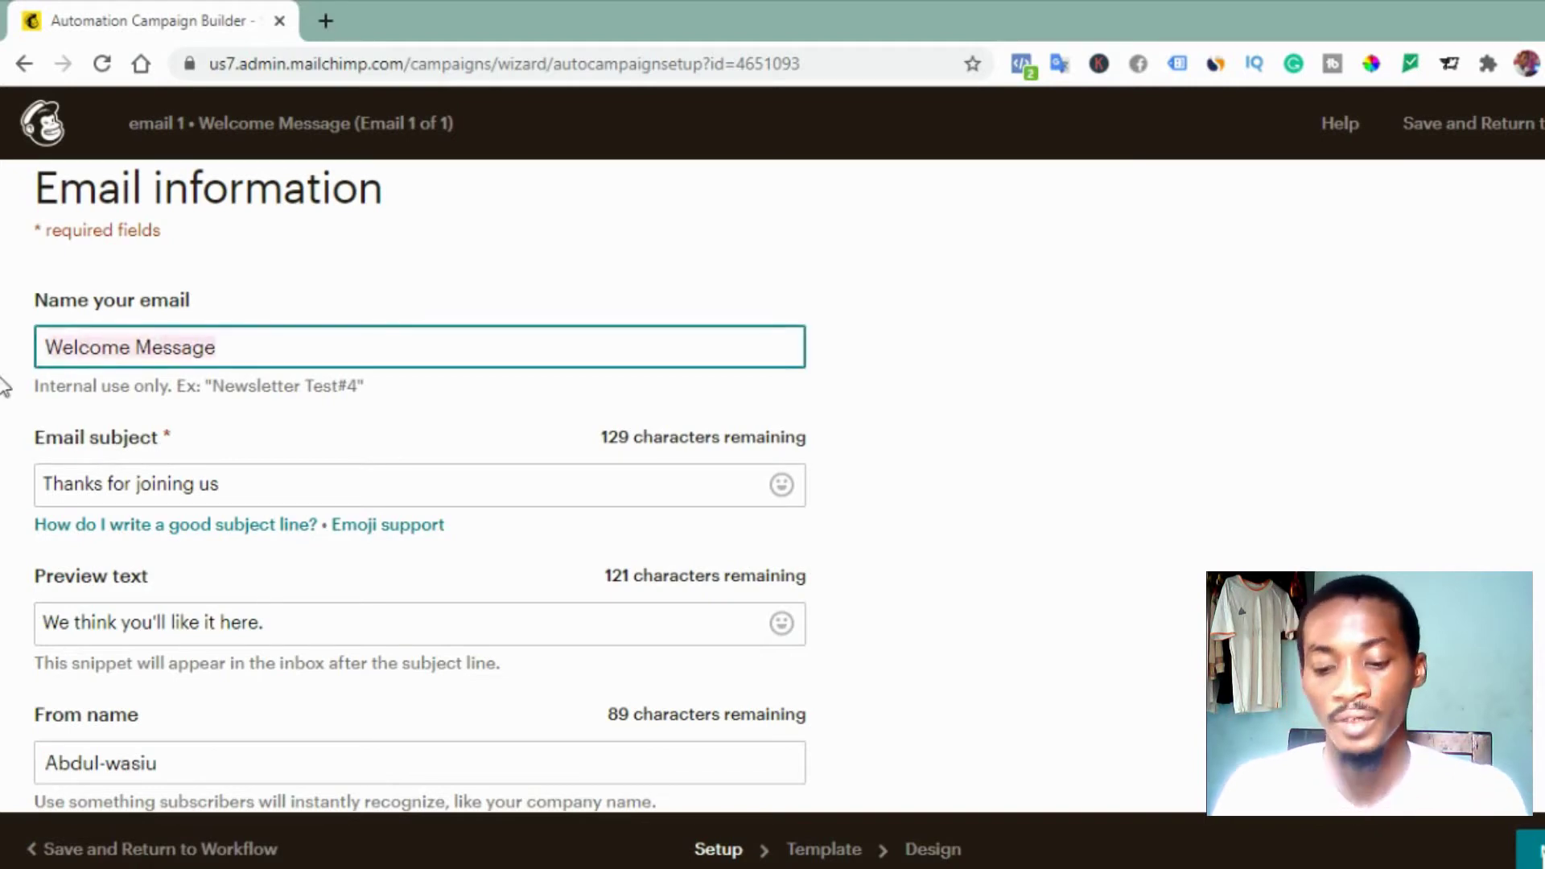
{"action": "type", "text": "first email"}
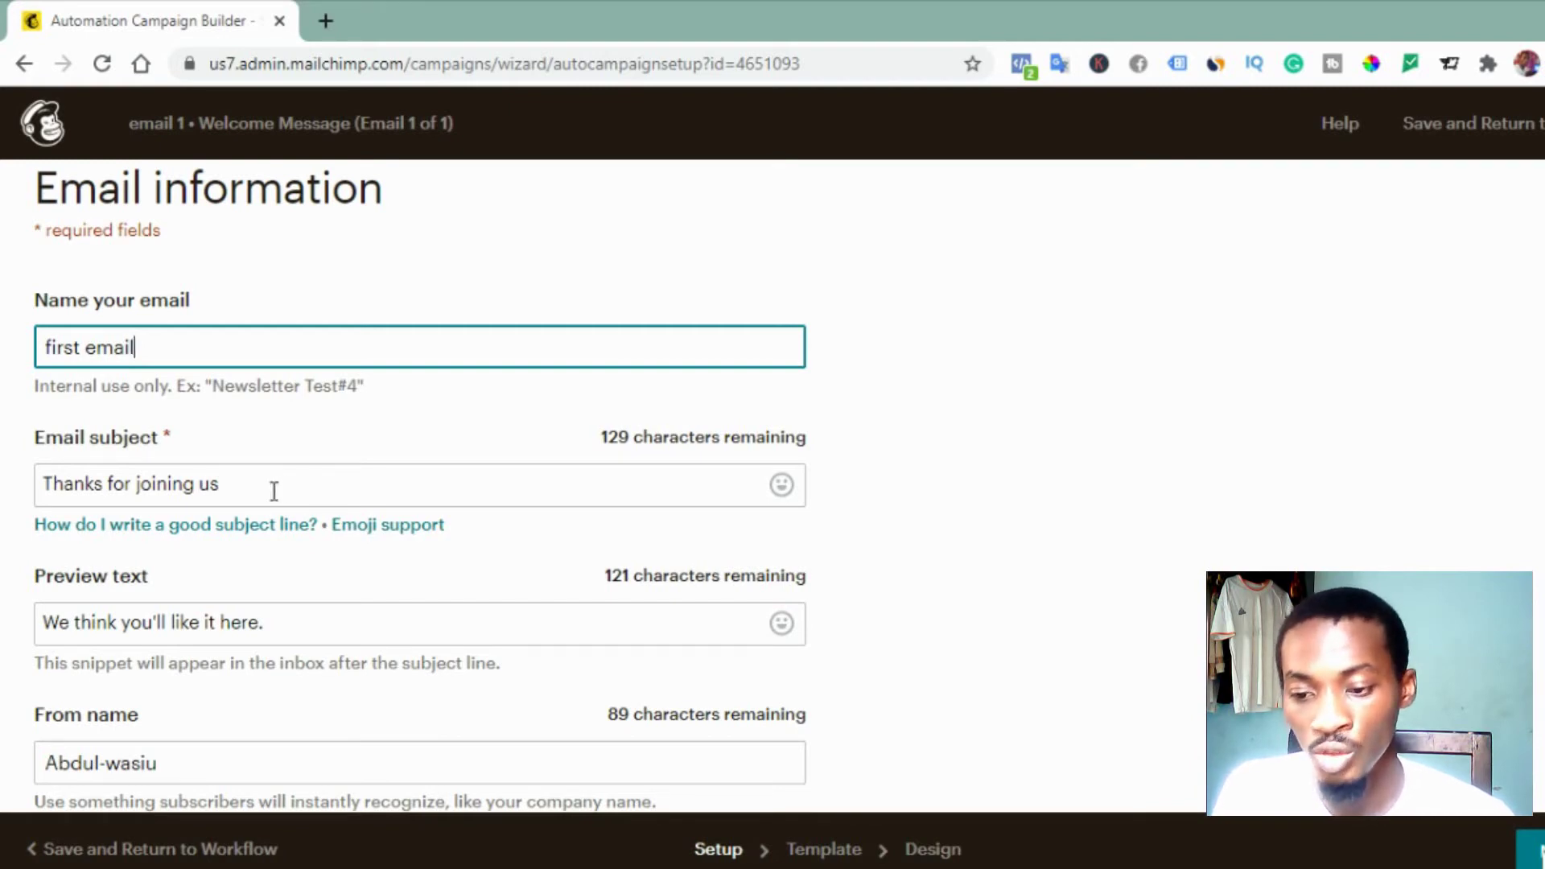
{"action": "scroll", "coordinate": [235, 488], "scroll_direction": "down", "scroll_amount": 2}
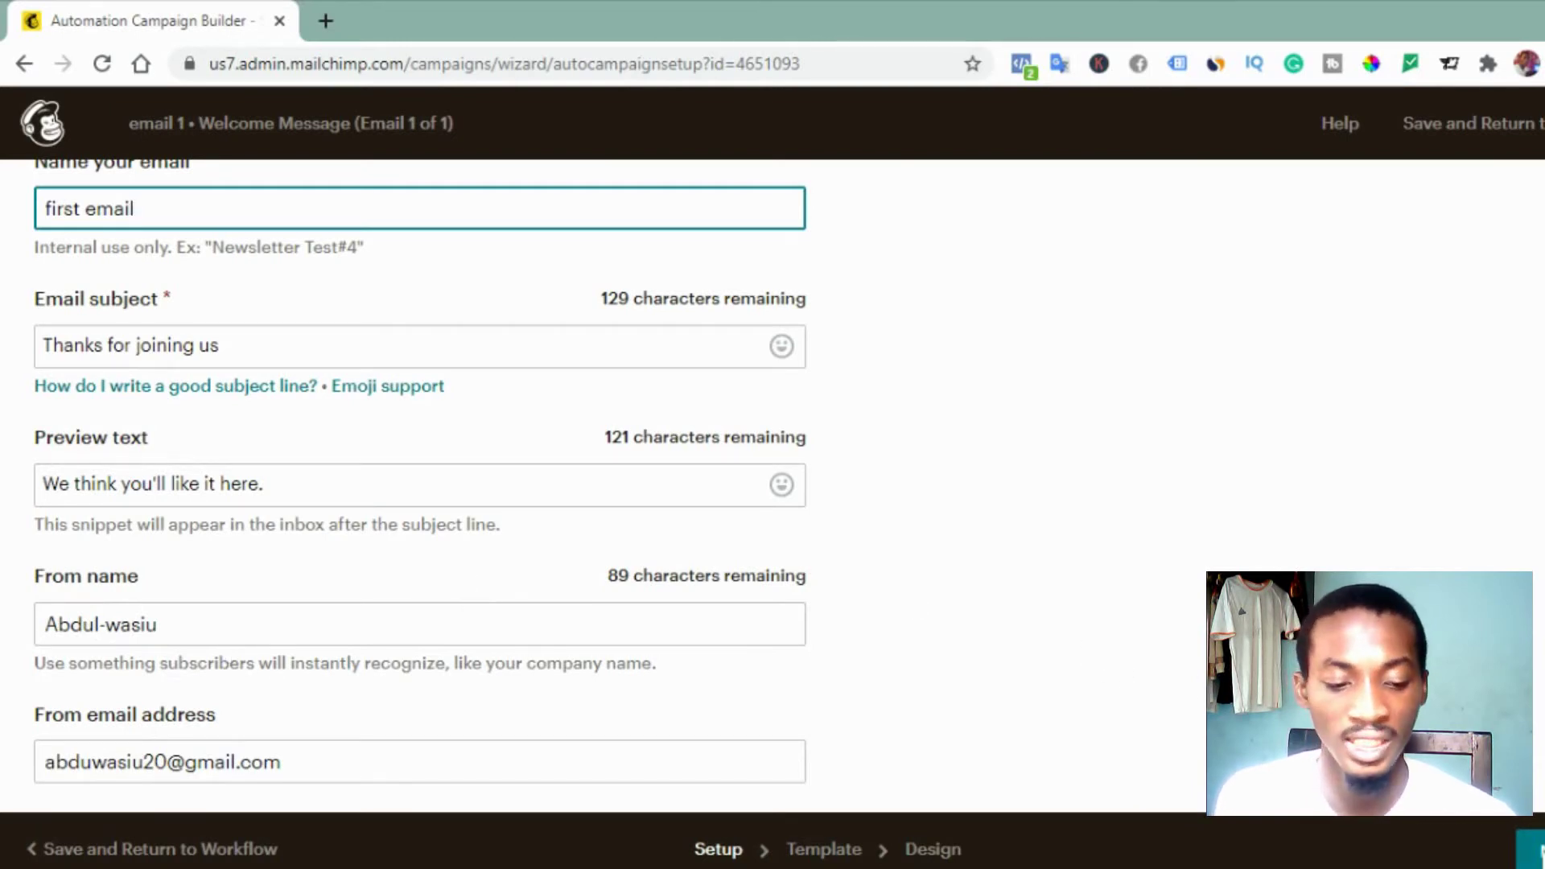
{"action": "left_click", "coordinate": [1356, 849]}
Step: Apply the featured Boutique template to the email, accept the template change, and look over its layout
{"action": "scroll", "coordinate": [922, 463], "scroll_direction": "down", "scroll_amount": 9}
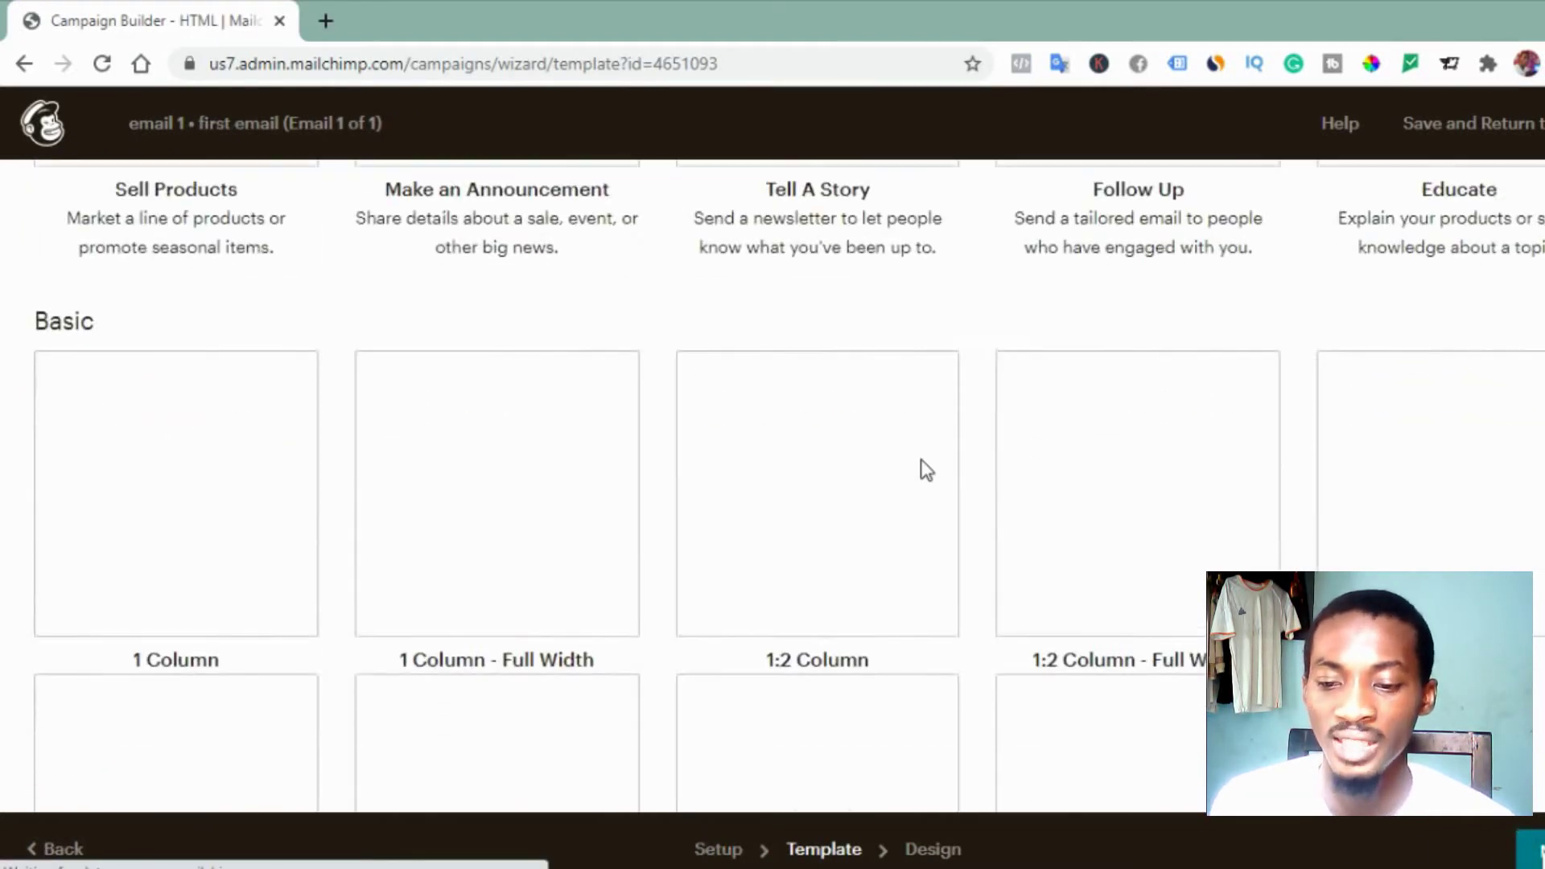
{"action": "scroll", "coordinate": [927, 469], "scroll_direction": "down", "scroll_amount": 2}
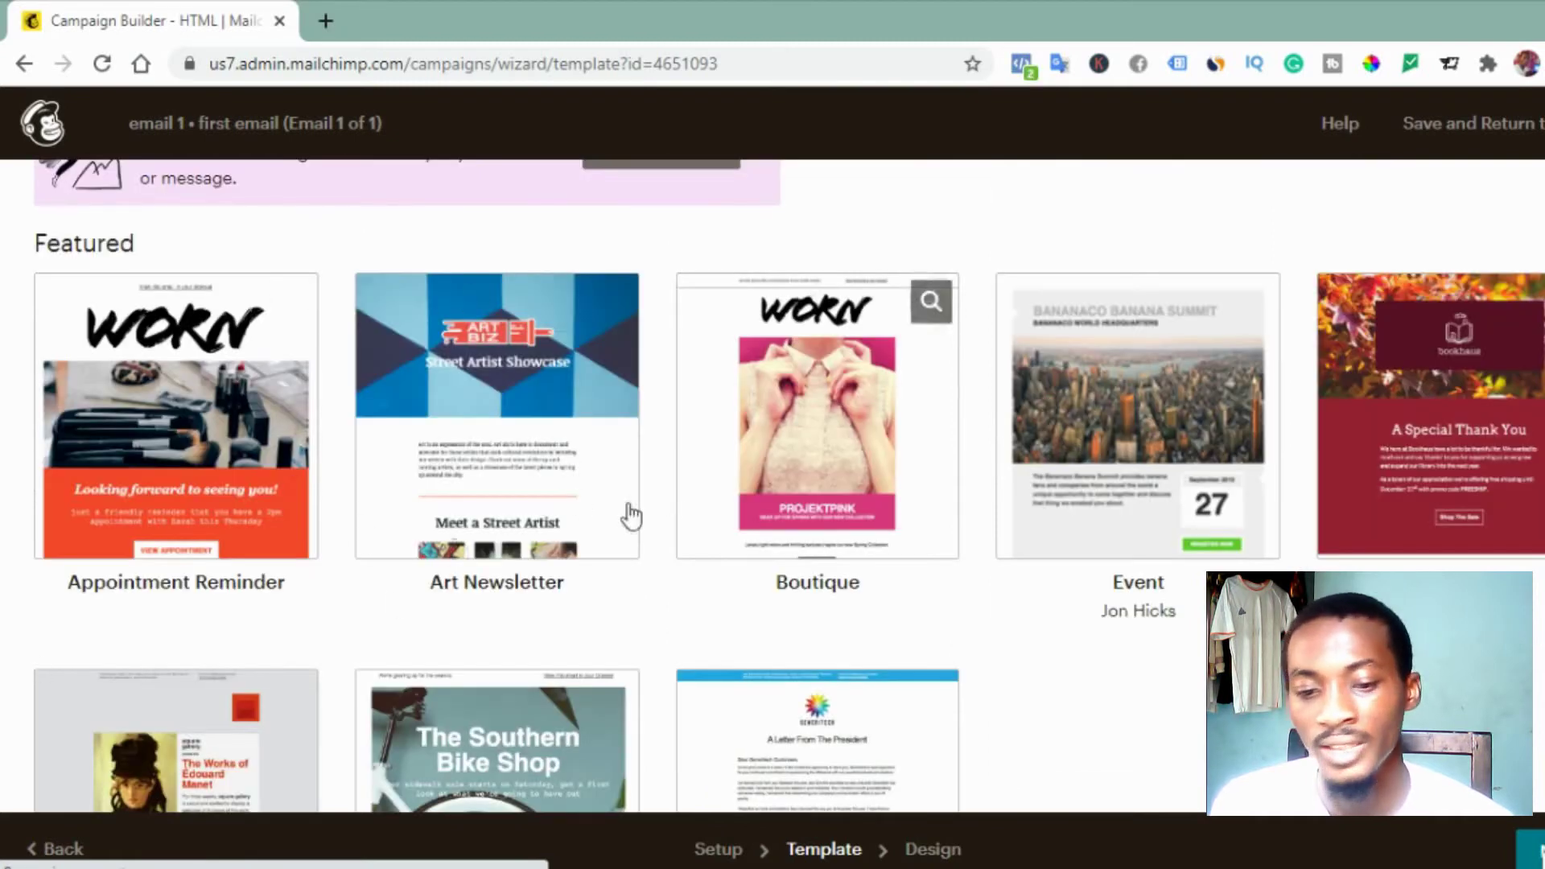
{"action": "left_click", "coordinate": [818, 486]}
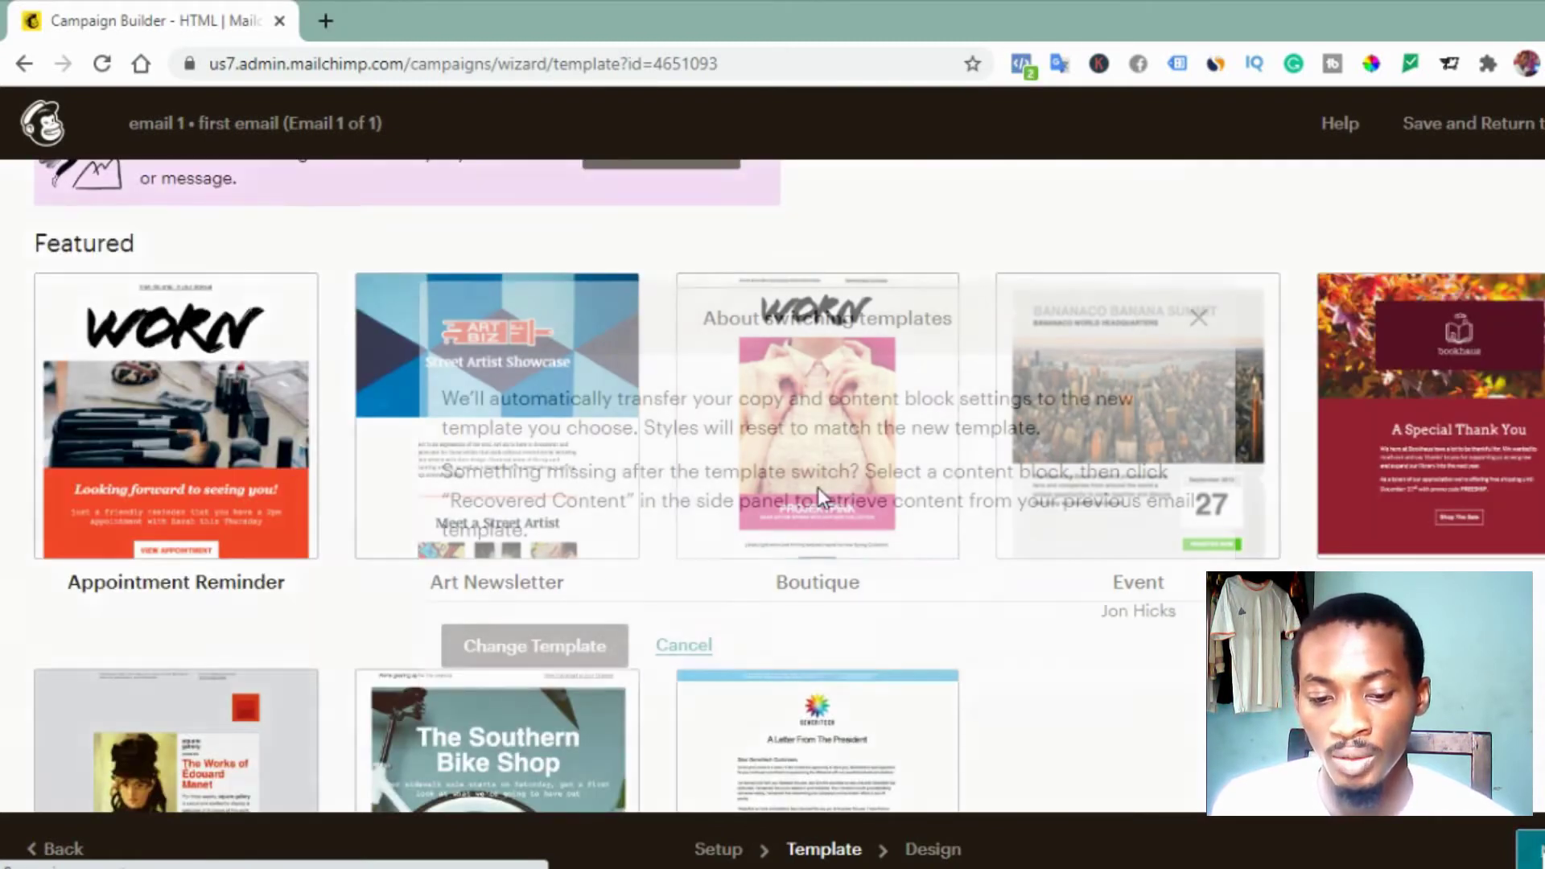
{"action": "left_click", "coordinate": [534, 645]}
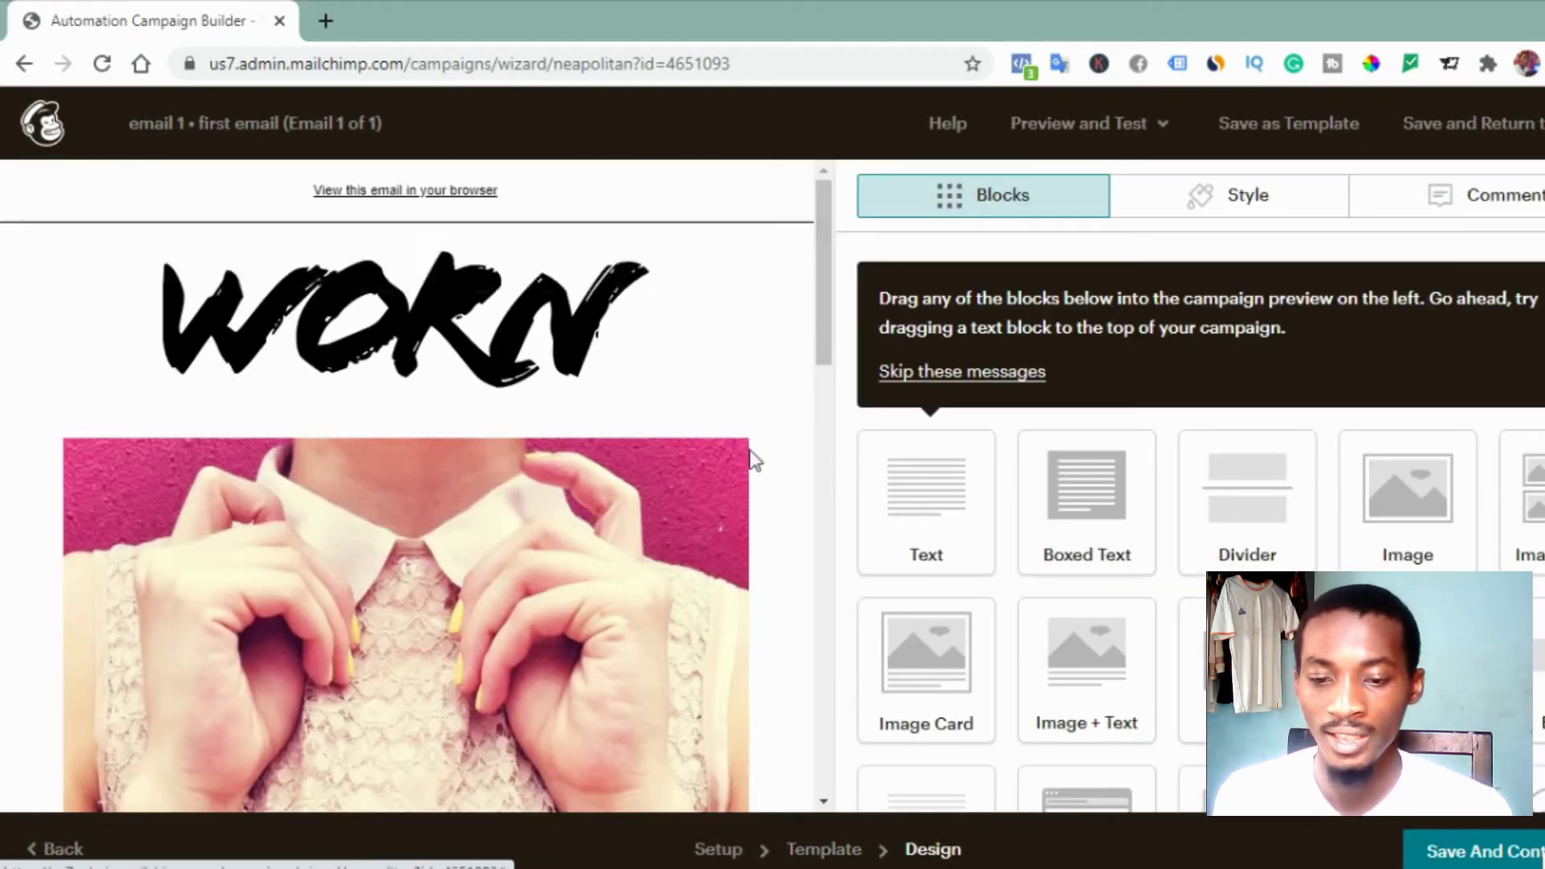
{"action": "scroll", "coordinate": [690, 563], "scroll_direction": "down", "scroll_amount": 1}
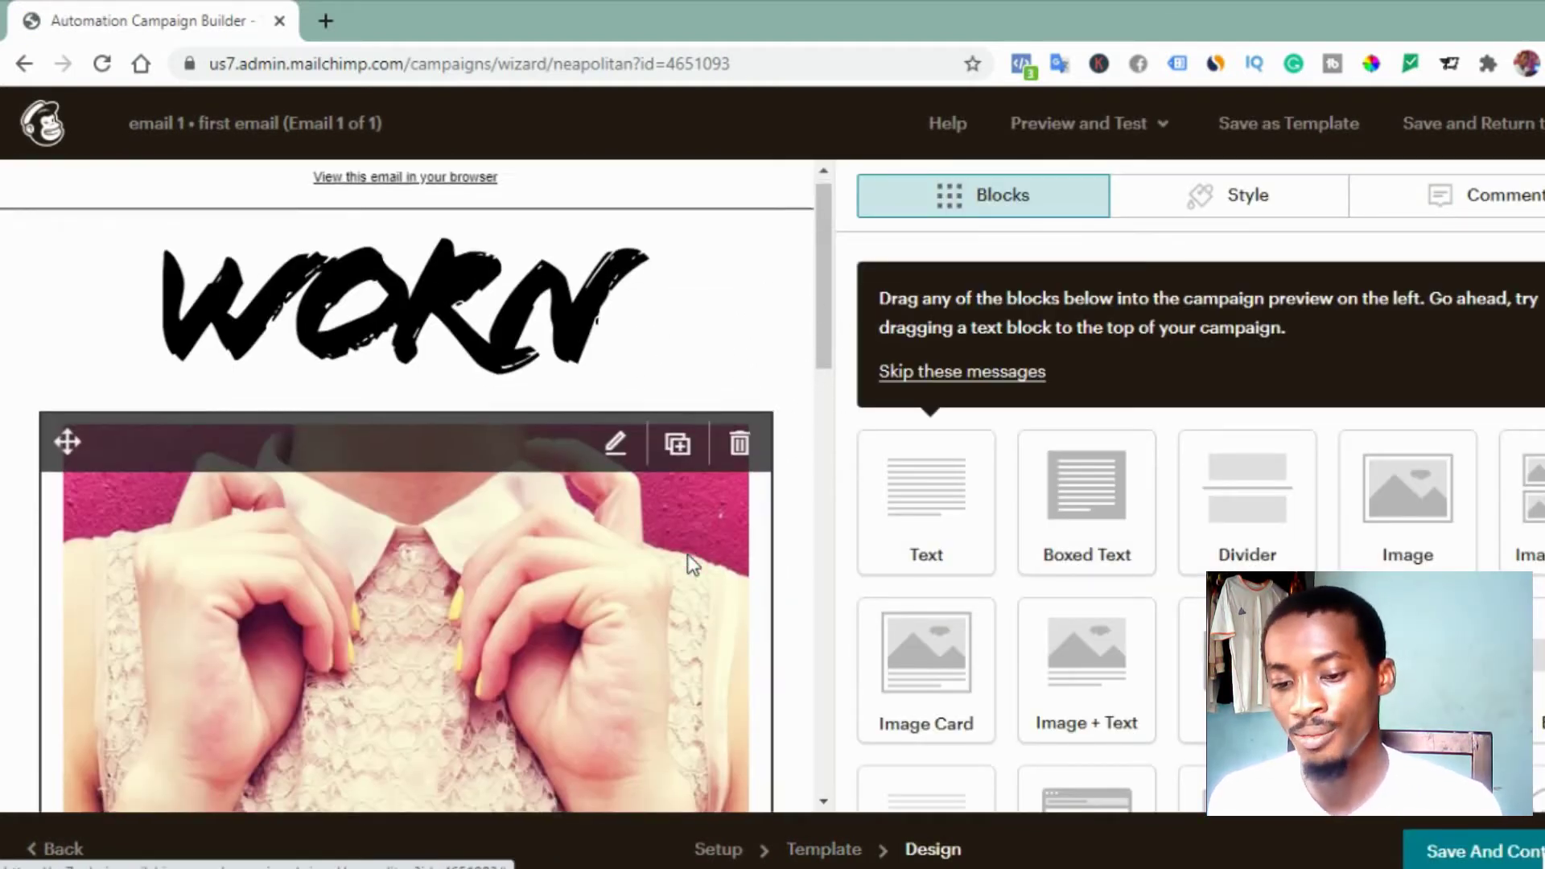
{"action": "scroll", "coordinate": [688, 554], "scroll_direction": "down", "scroll_amount": 5}
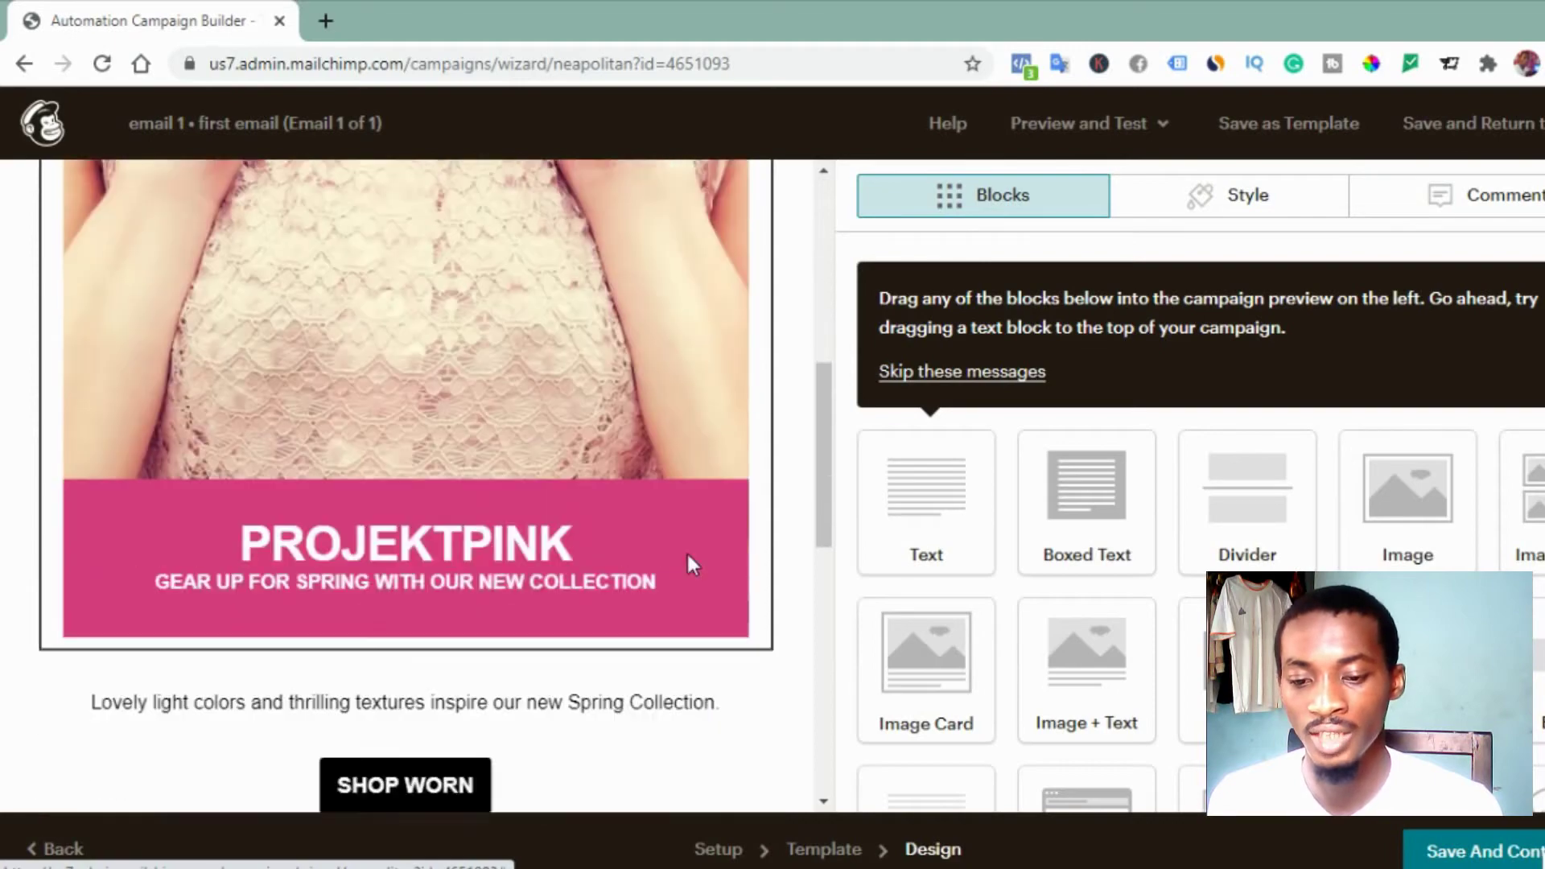
Step: Delete the PROJEKTPINK banner image and the WORN logo block from the email layout
{"action": "scroll", "coordinate": [687, 563], "scroll_direction": "up", "scroll_amount": 5}
{"action": "left_click", "coordinate": [738, 398]}
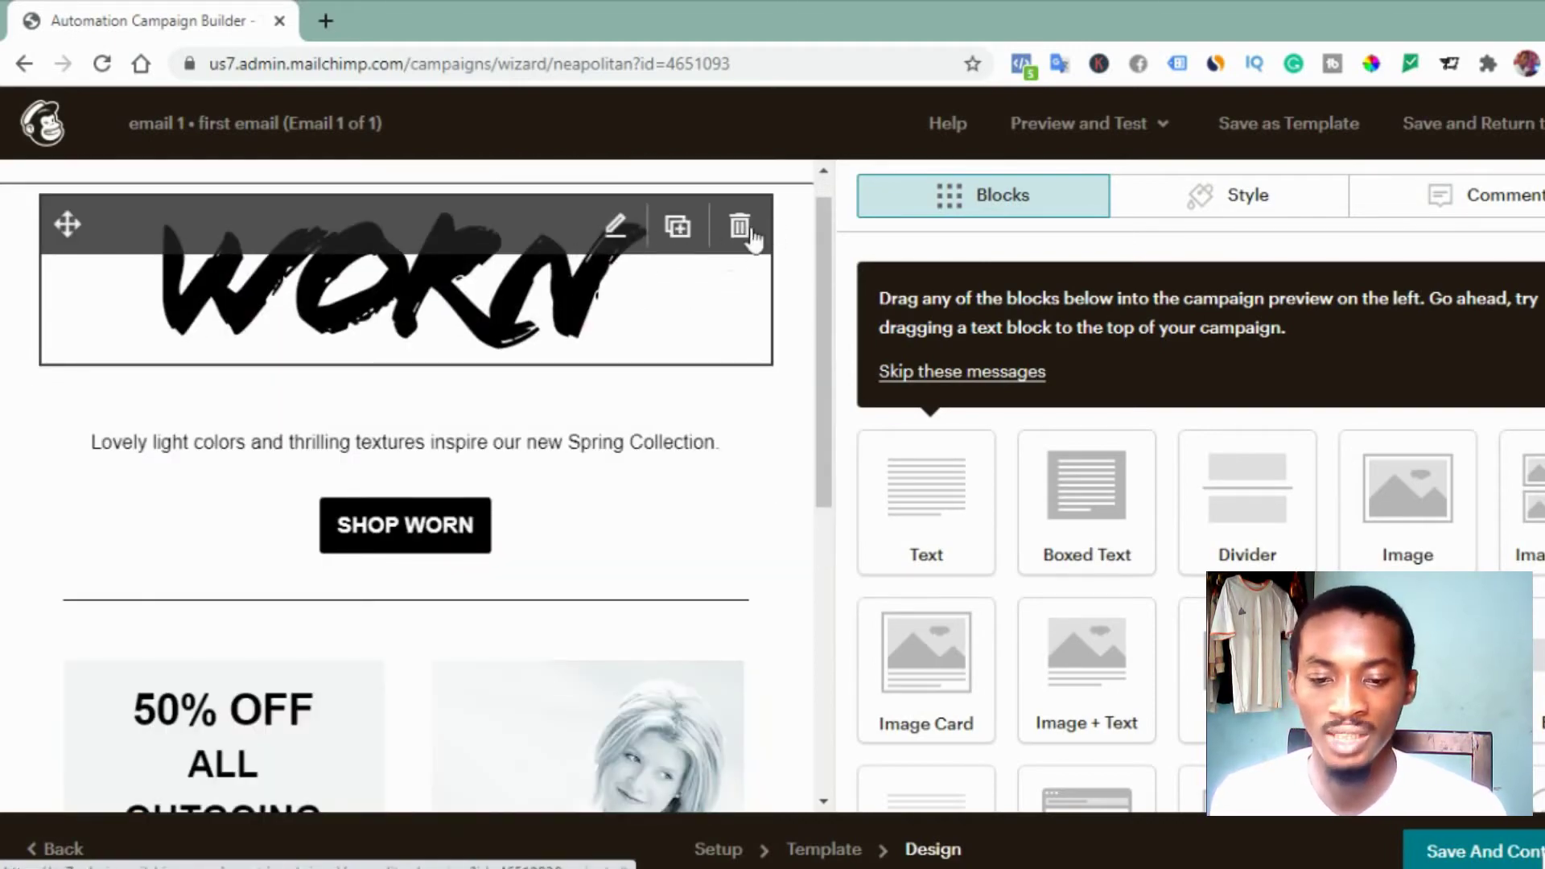
{"action": "left_click", "coordinate": [739, 228]}
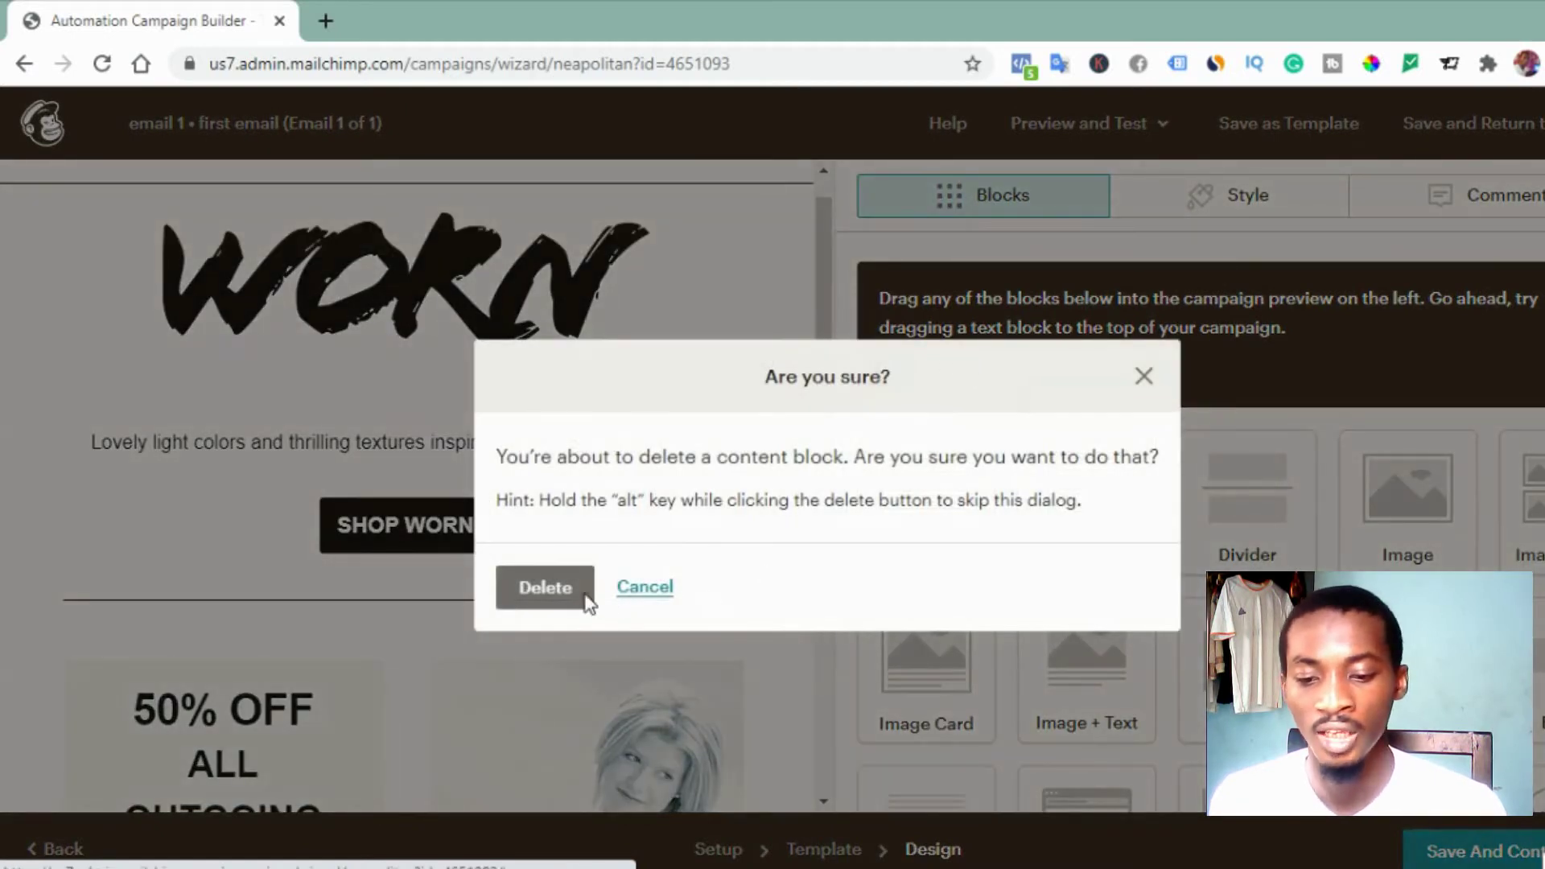
{"action": "left_click", "coordinate": [587, 604]}
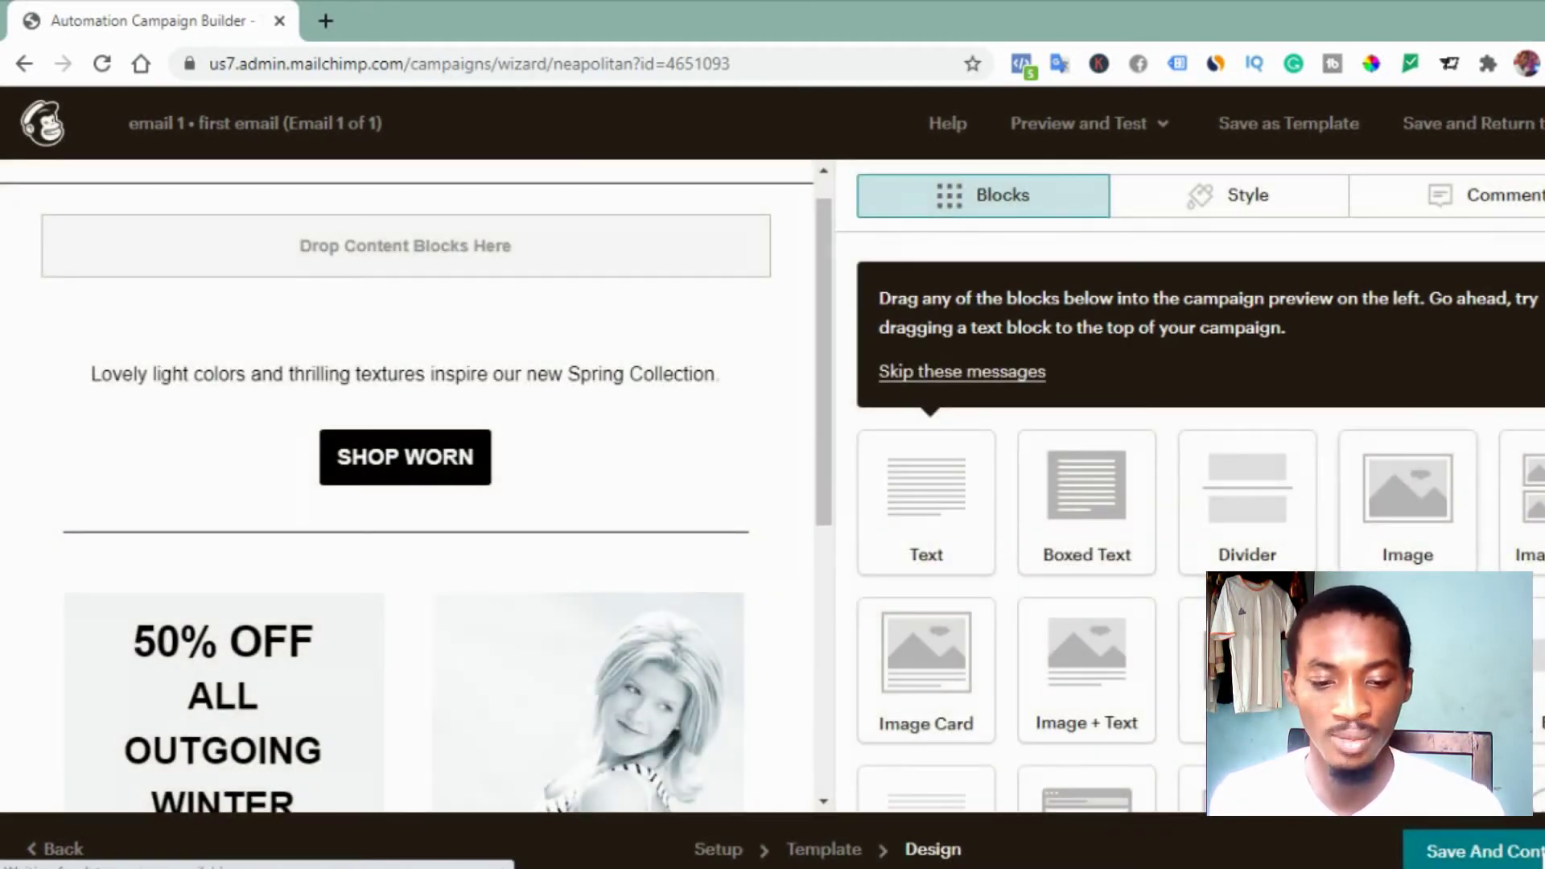
Step: Add an Image block to the empty header area, keeping its placeholder, and look over the other available content blocks
{"action": "left_click_drag", "start_coordinate": [544, 412], "coordinate": [375, 234]}
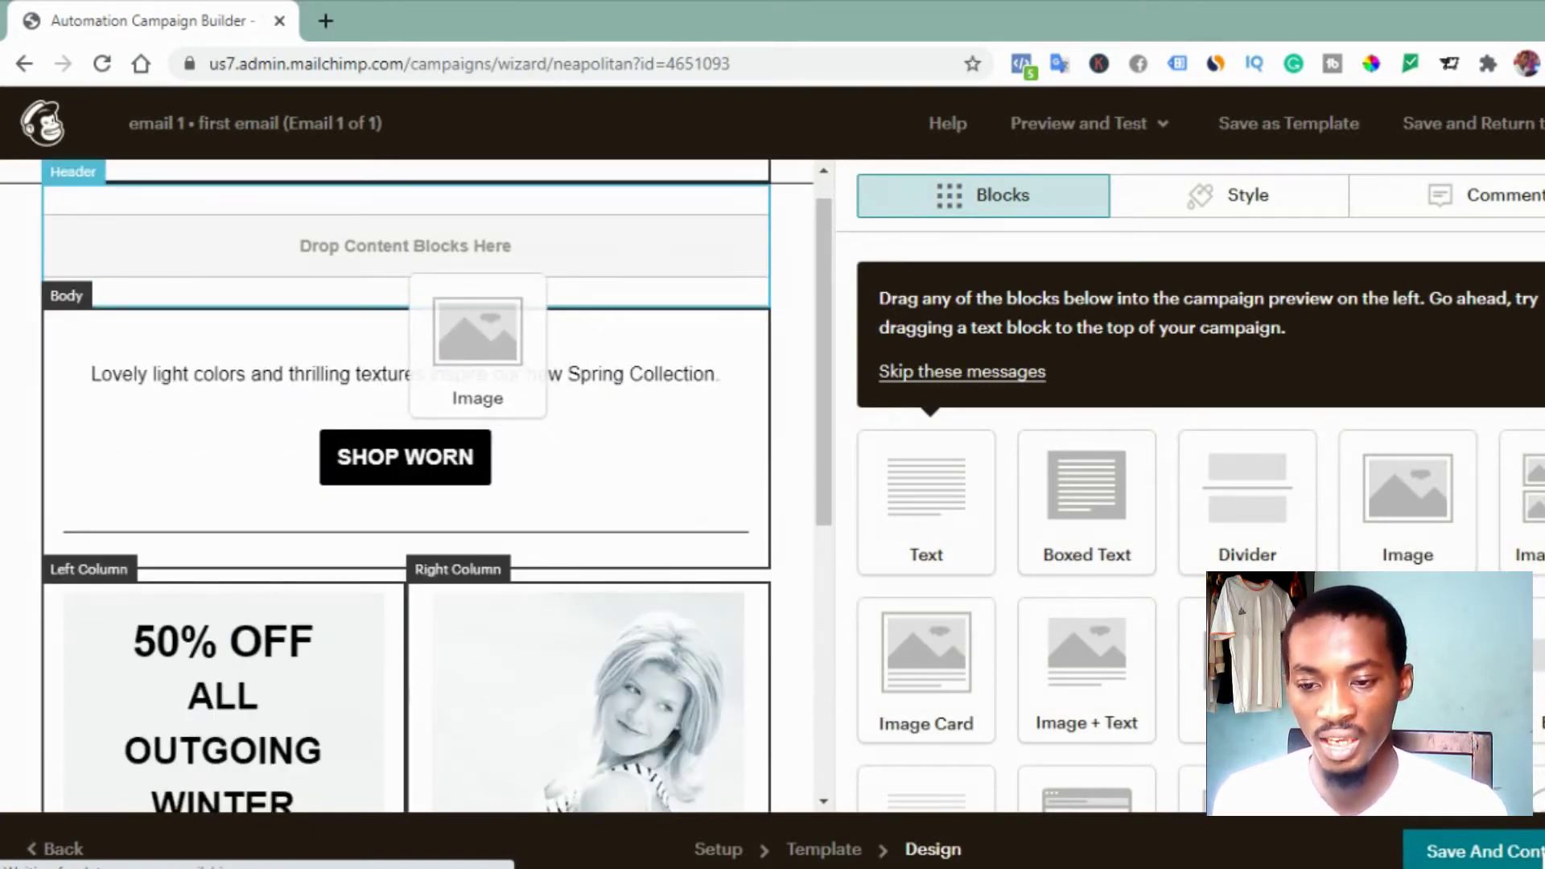
{"action": "left_click_drag", "start_coordinate": [477, 346], "coordinate": [477, 346]}
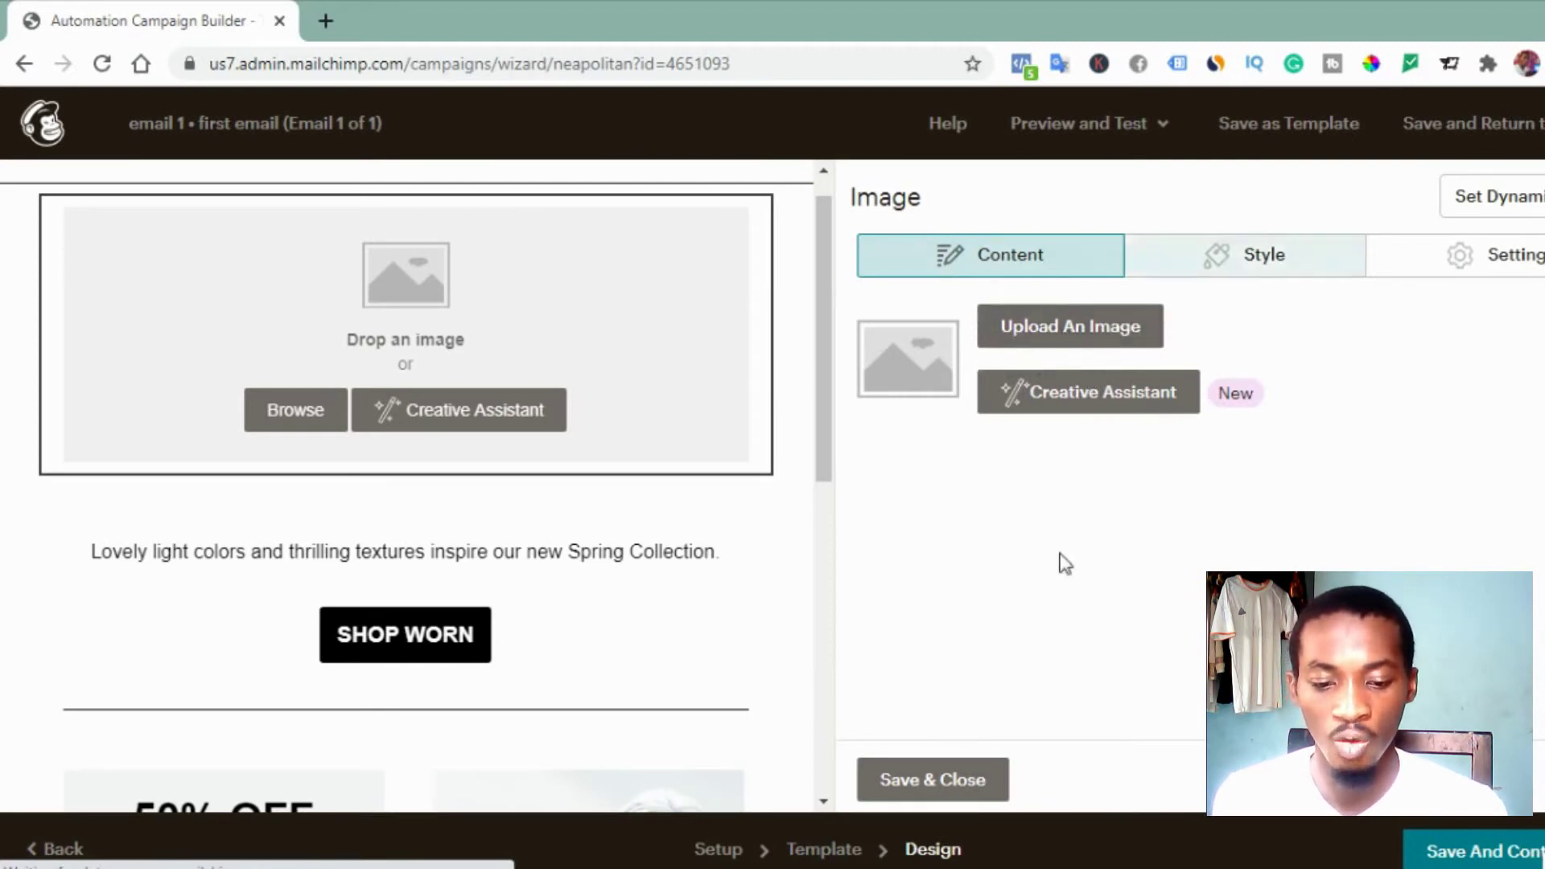
{"action": "left_click", "coordinate": [940, 778]}
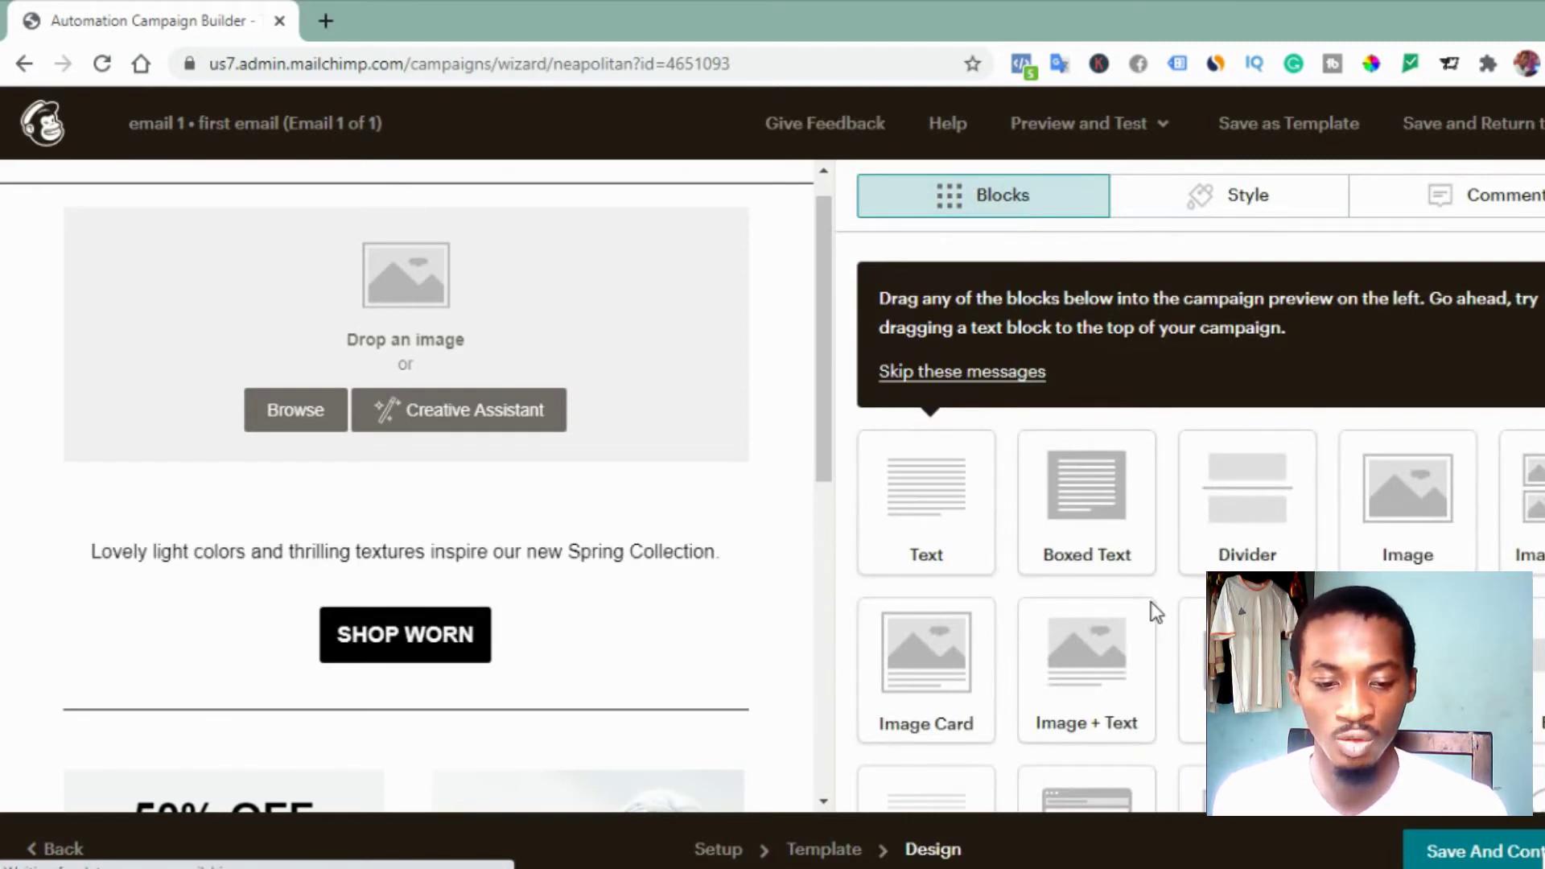
{"action": "scroll", "coordinate": [1156, 613], "scroll_direction": "down", "scroll_amount": 4}
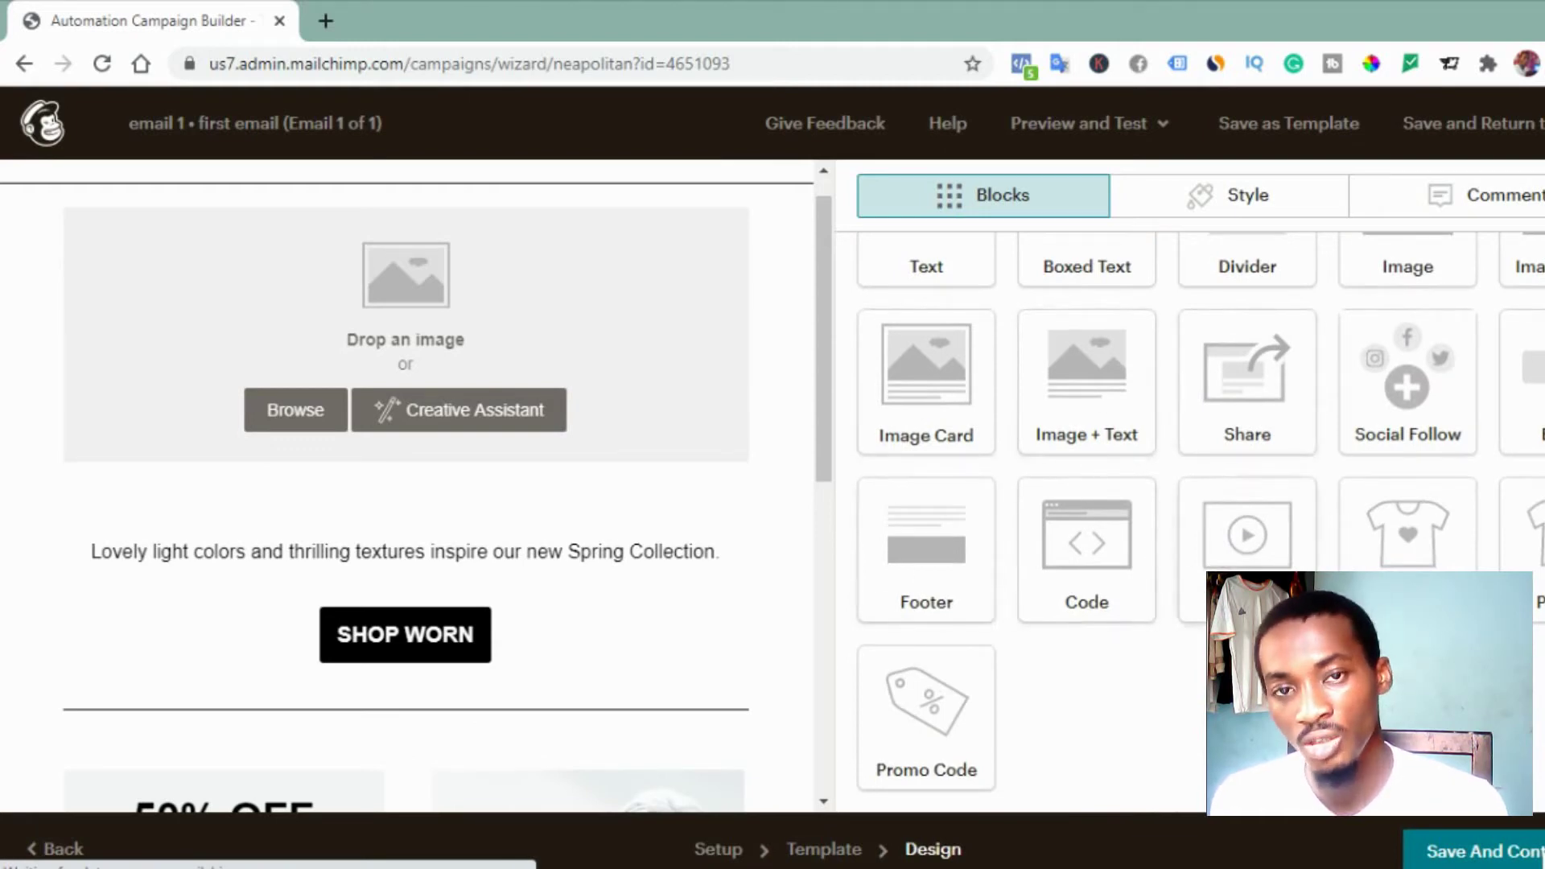
Step: Save the email design, review the automation workflow, and start sending it to the Utilize socials audience
{"action": "left_click", "coordinate": [1498, 861]}
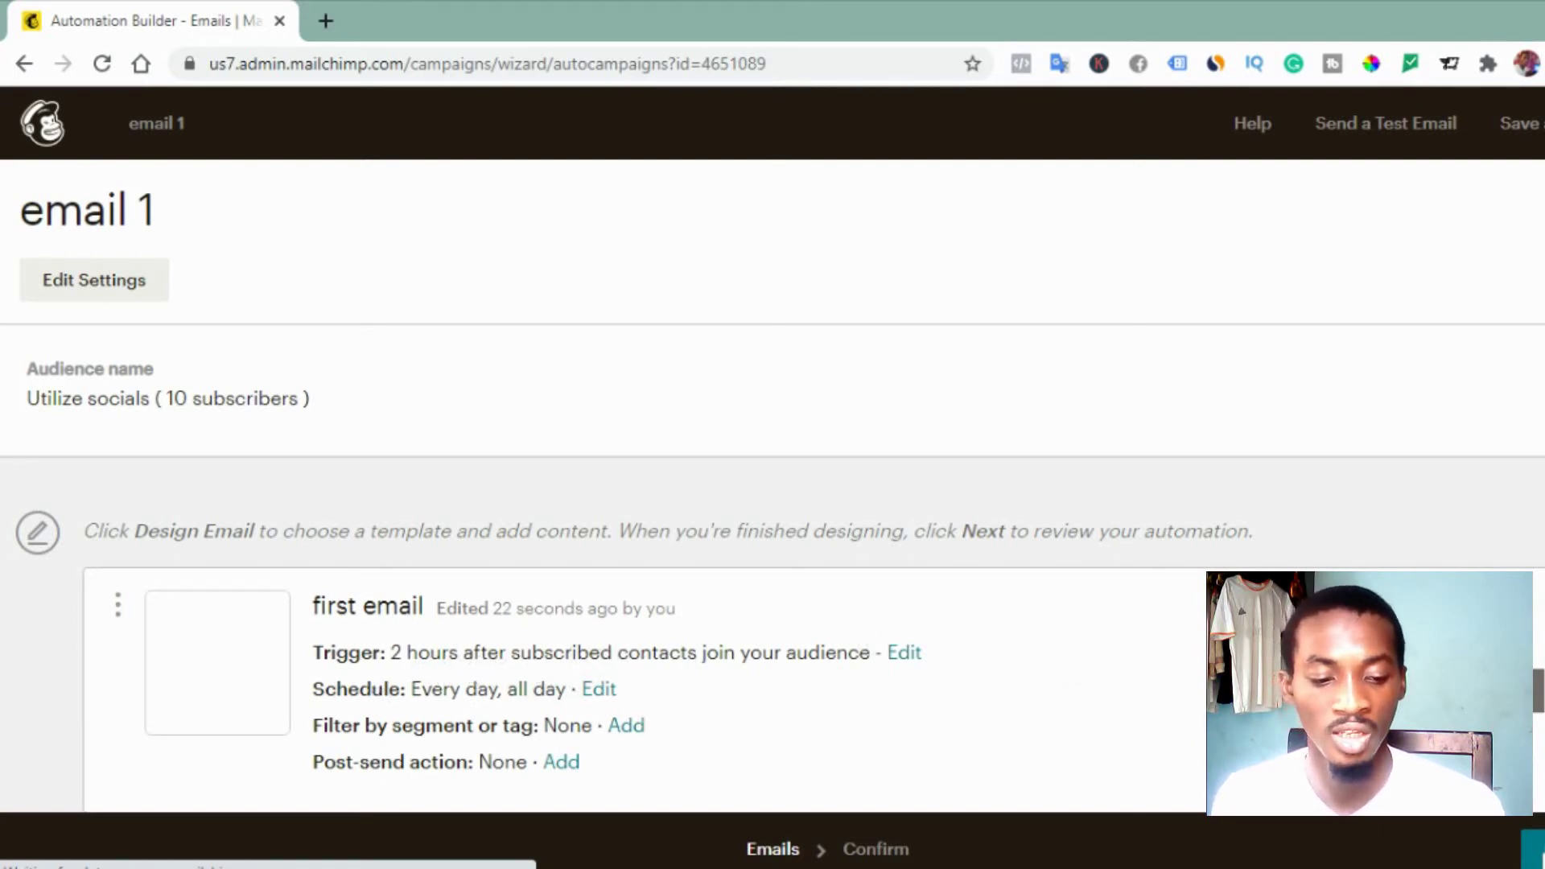
{"action": "left_click", "coordinate": [1533, 849]}
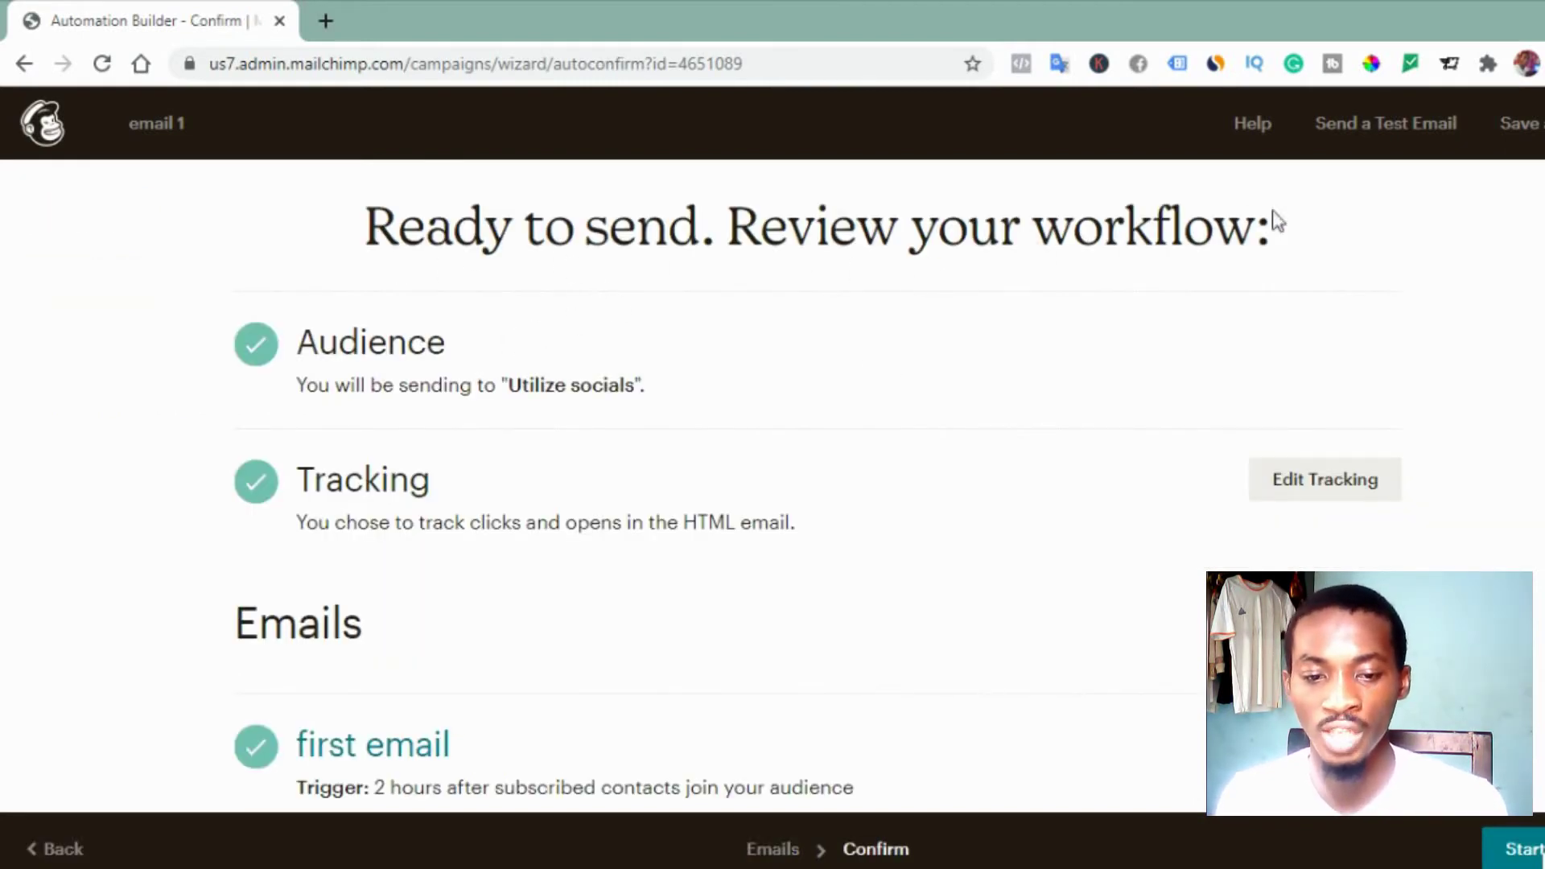
{"action": "scroll", "coordinate": [1065, 451], "scroll_direction": "down", "scroll_amount": 2}
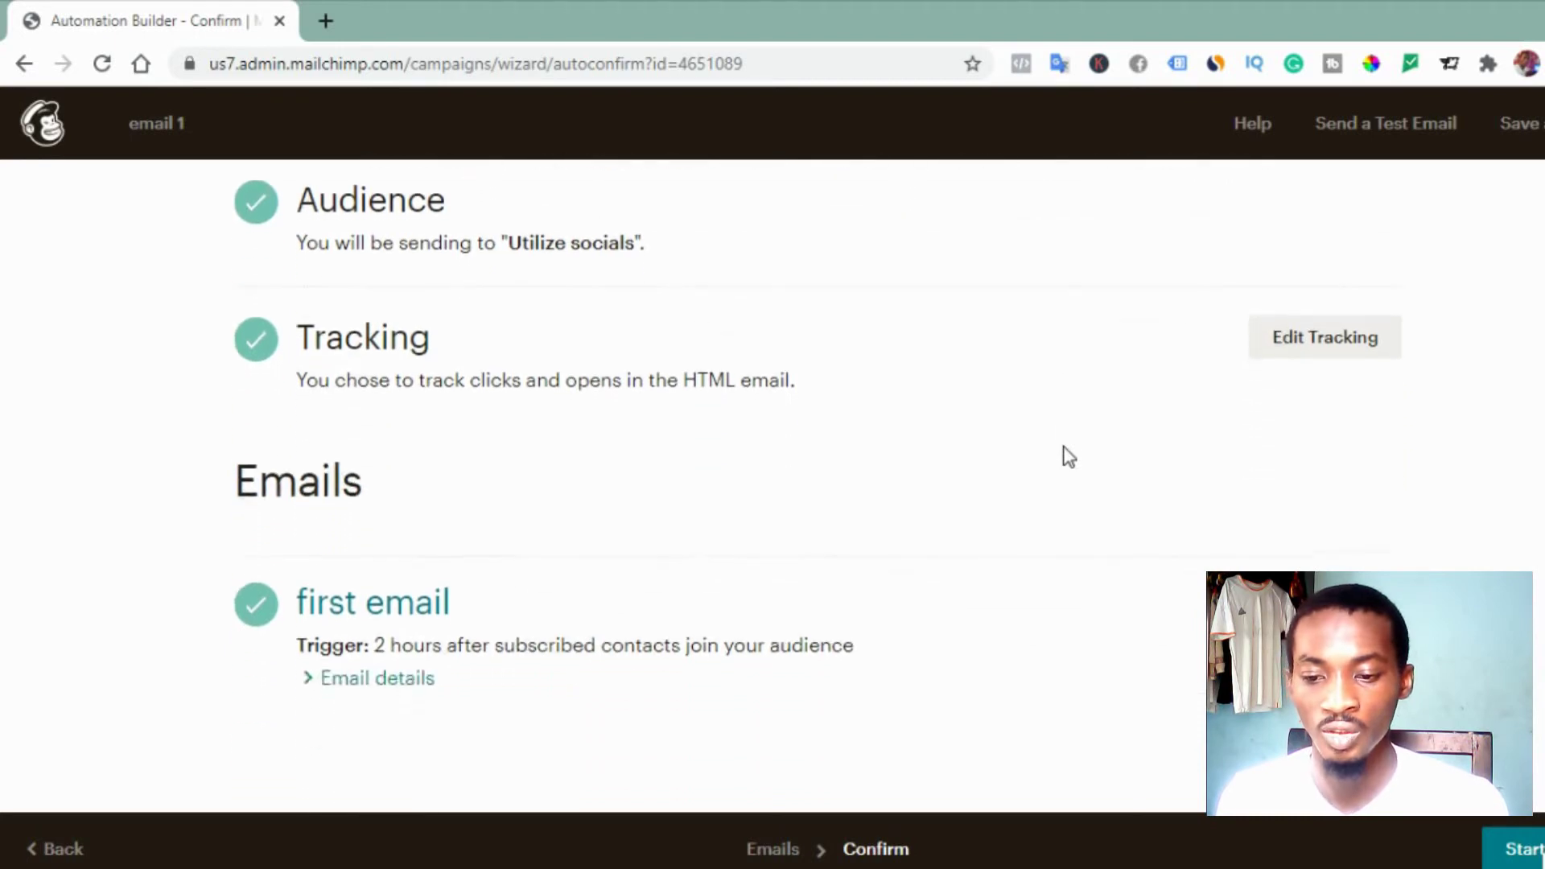
{"action": "left_click", "coordinate": [1511, 858]}
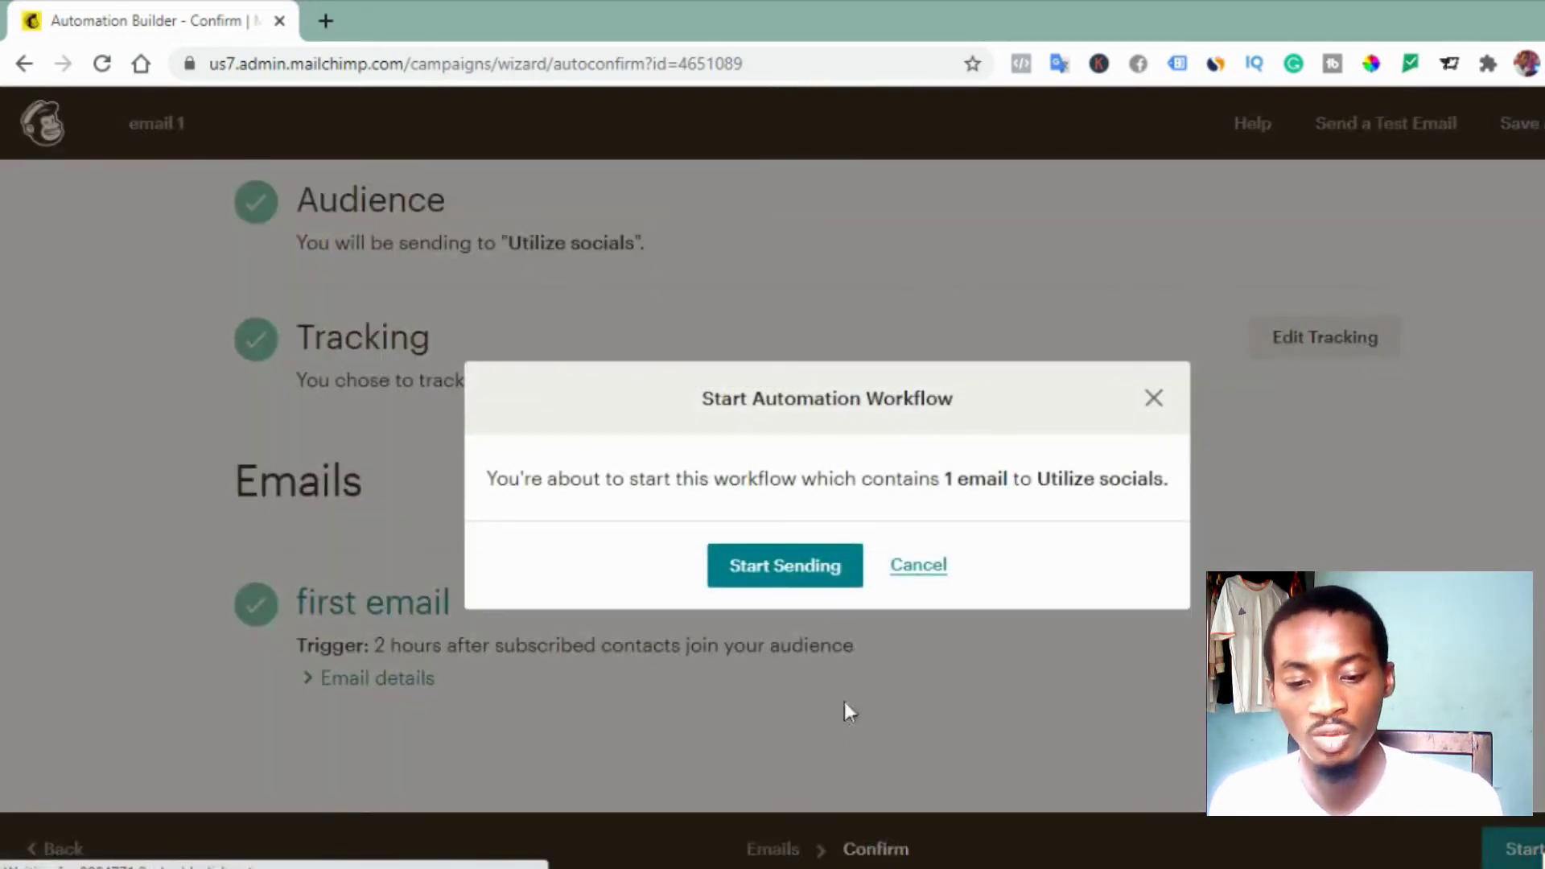
{"action": "left_click", "coordinate": [763, 572]}
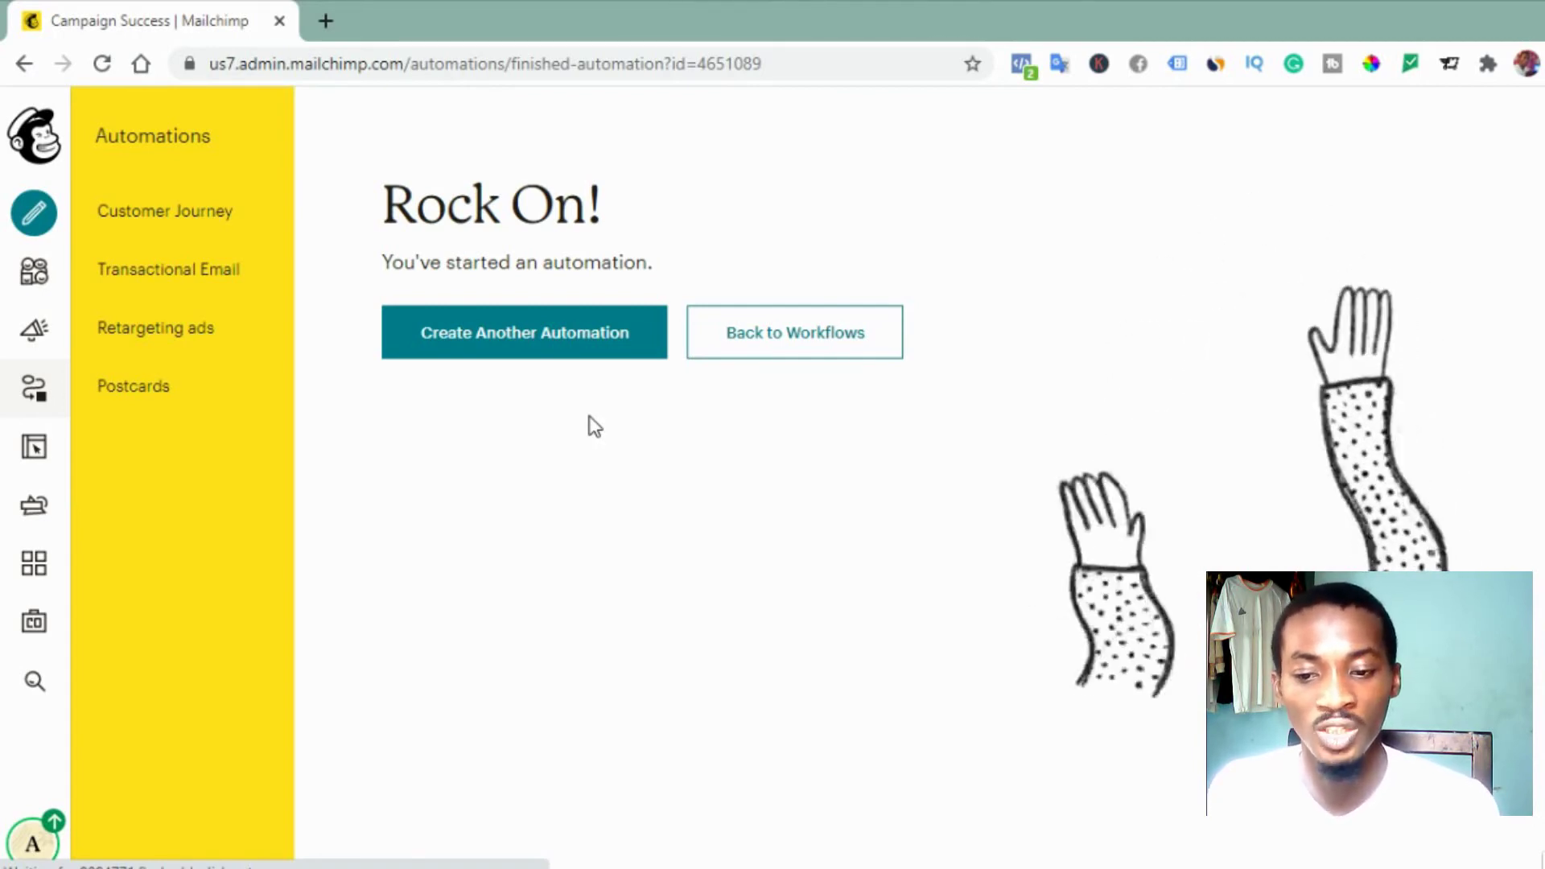
Step: Create another single-email automation that welcomes new subscribers of the Utilize socials audience, naming the campaign "email 2"
{"action": "left_click", "coordinate": [534, 347]}
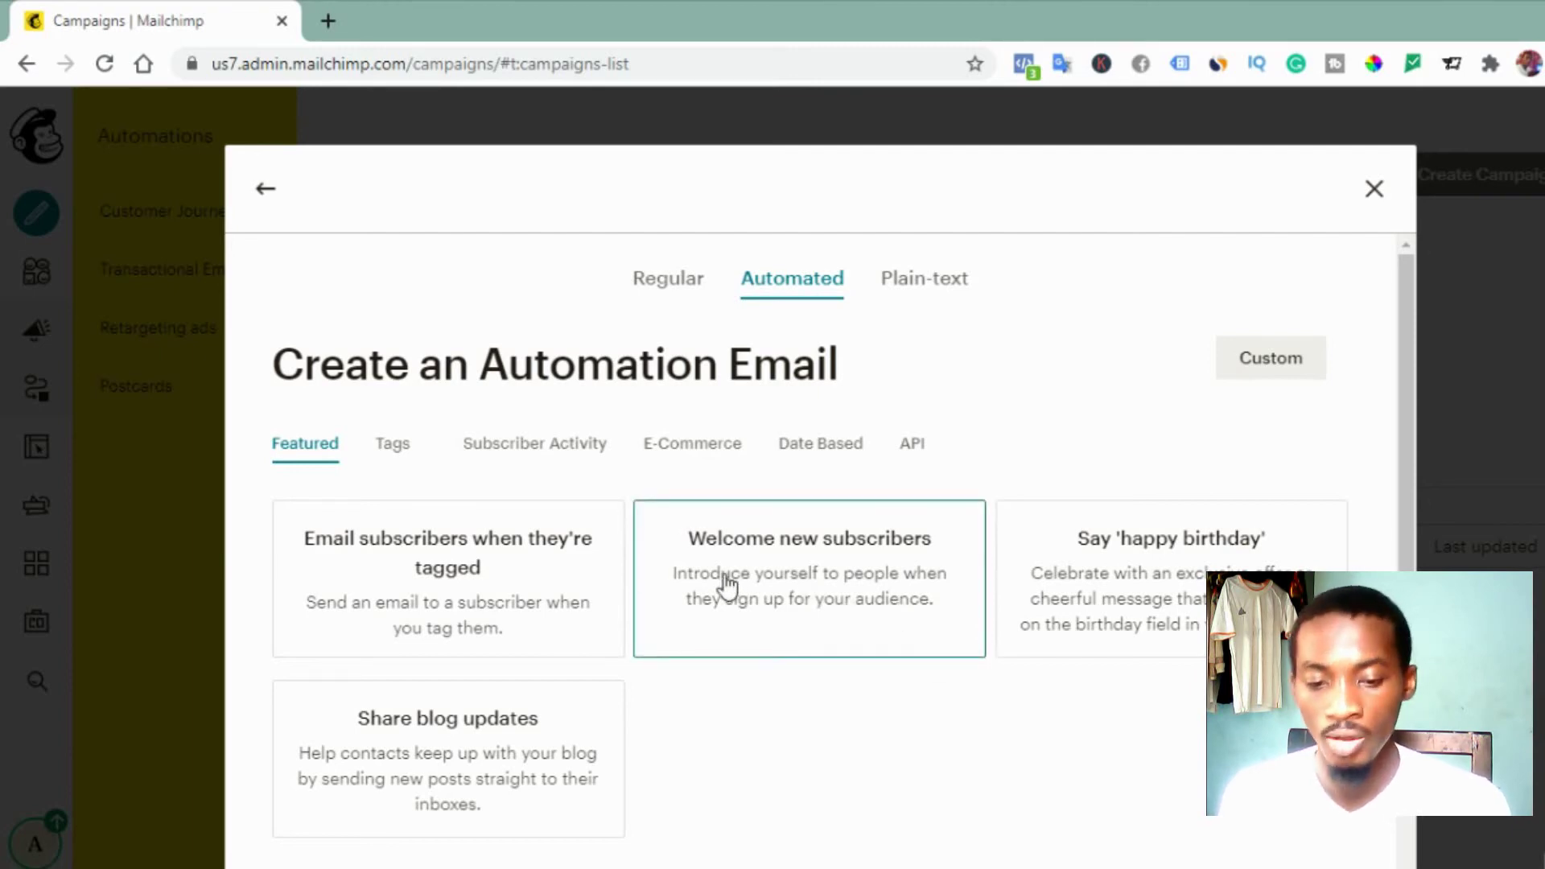
{"action": "left_click", "coordinate": [805, 610]}
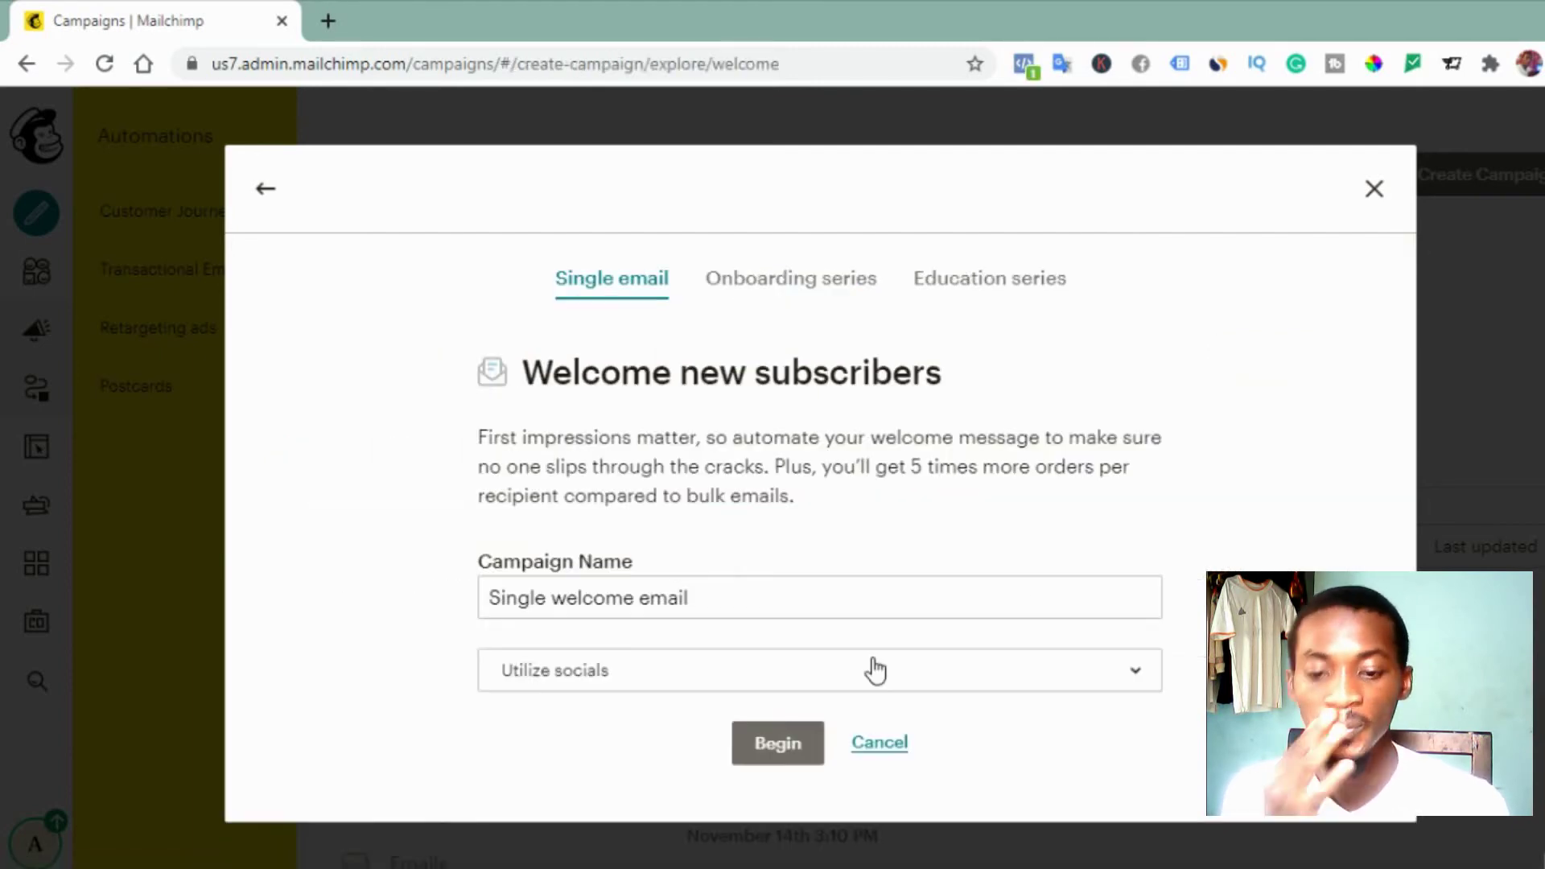
{"action": "left_click", "coordinate": [756, 600]}
{"action": "key", "text": "ctrl+a"}
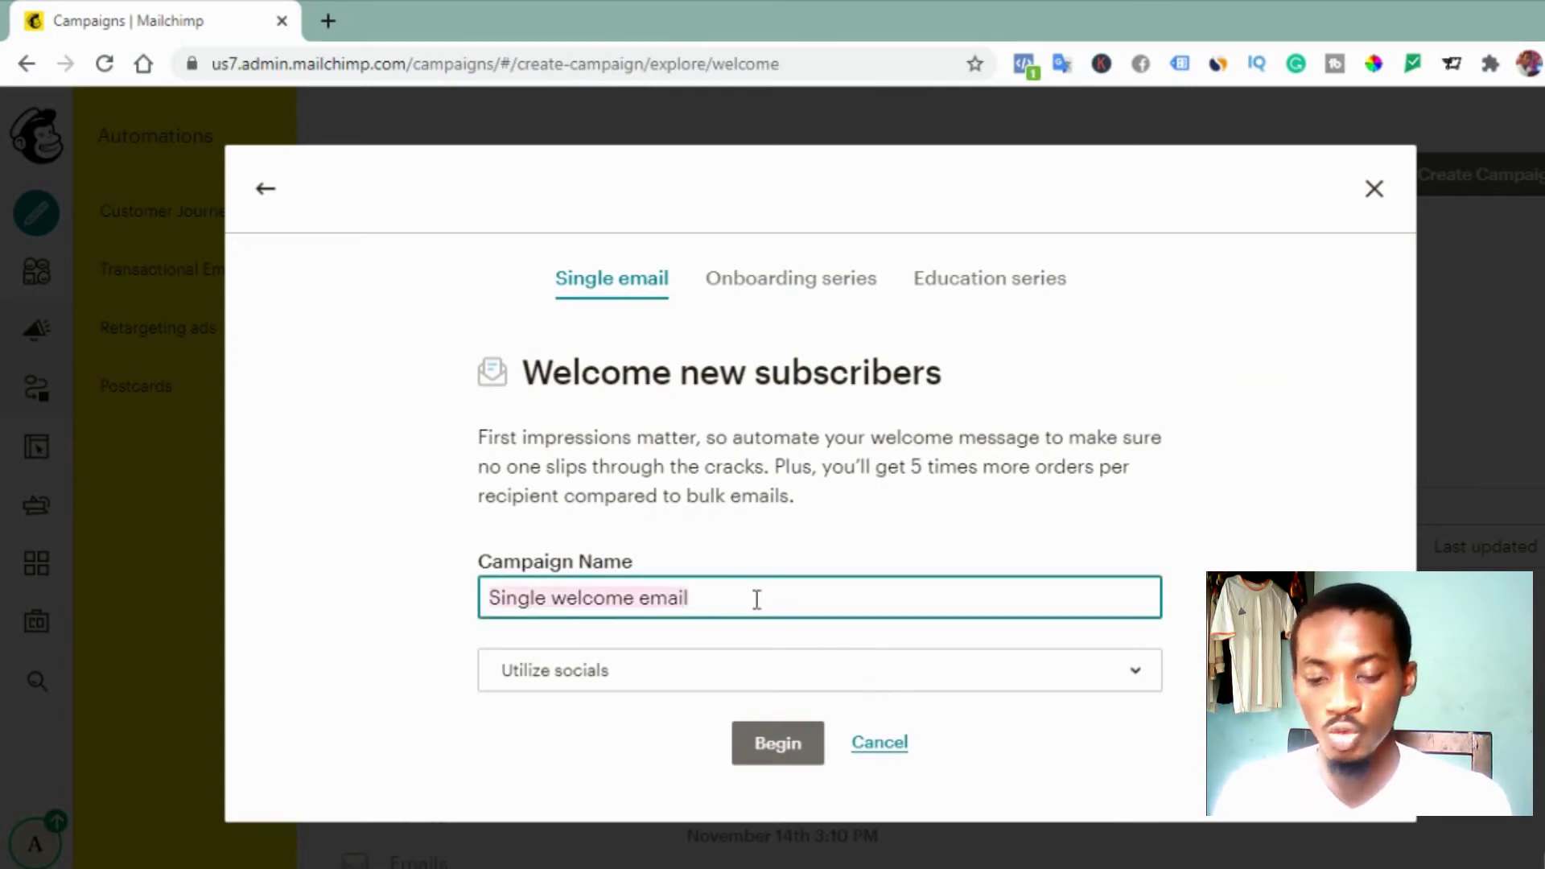
{"action": "type", "text": "email 2"}
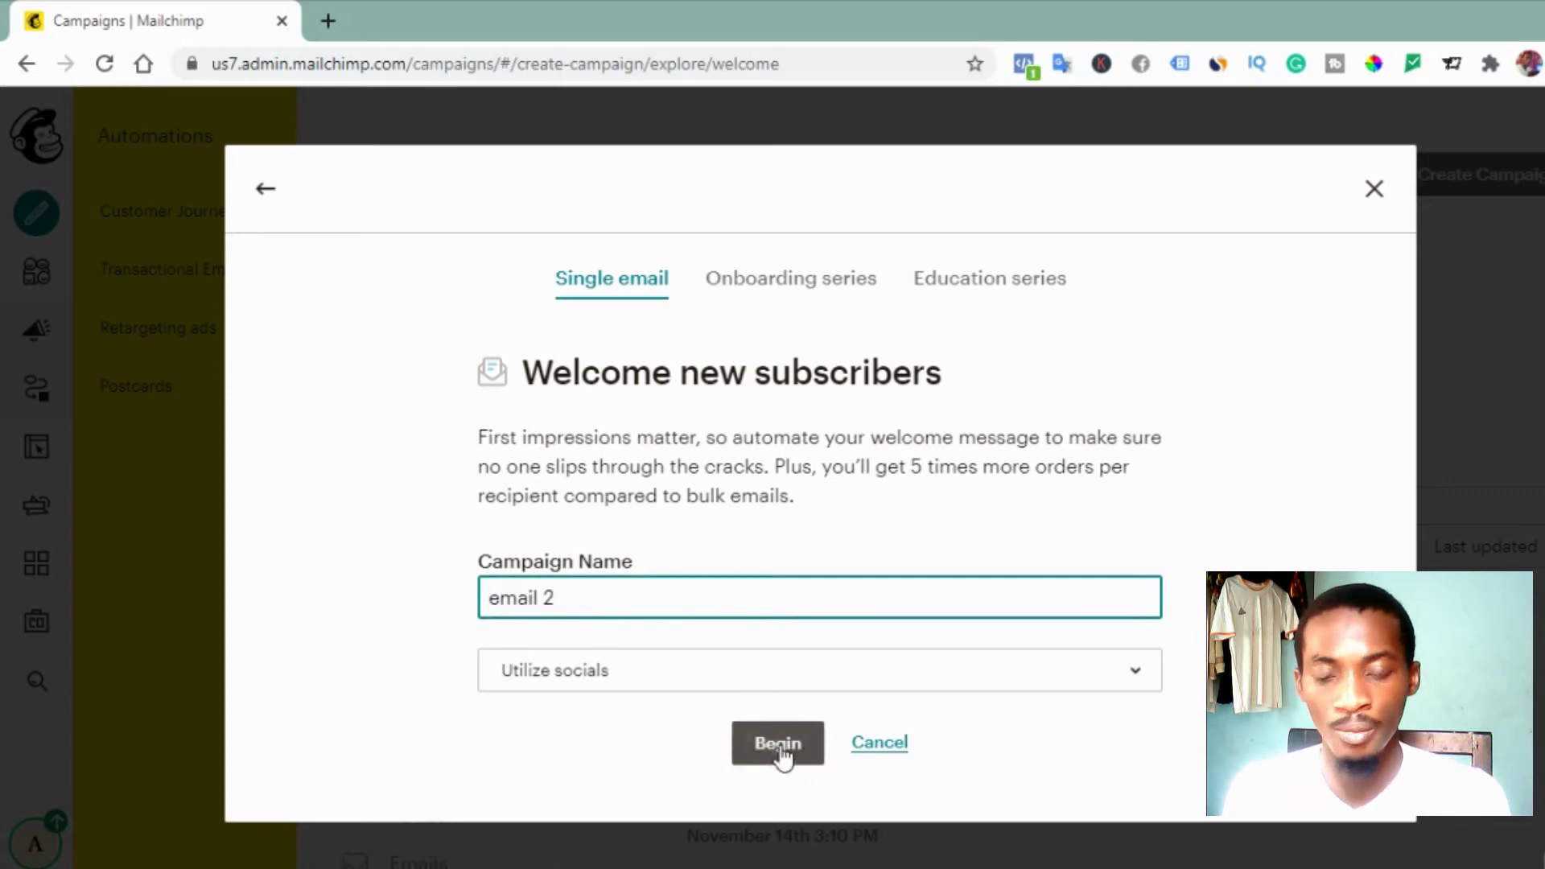
{"action": "left_click", "coordinate": [779, 750]}
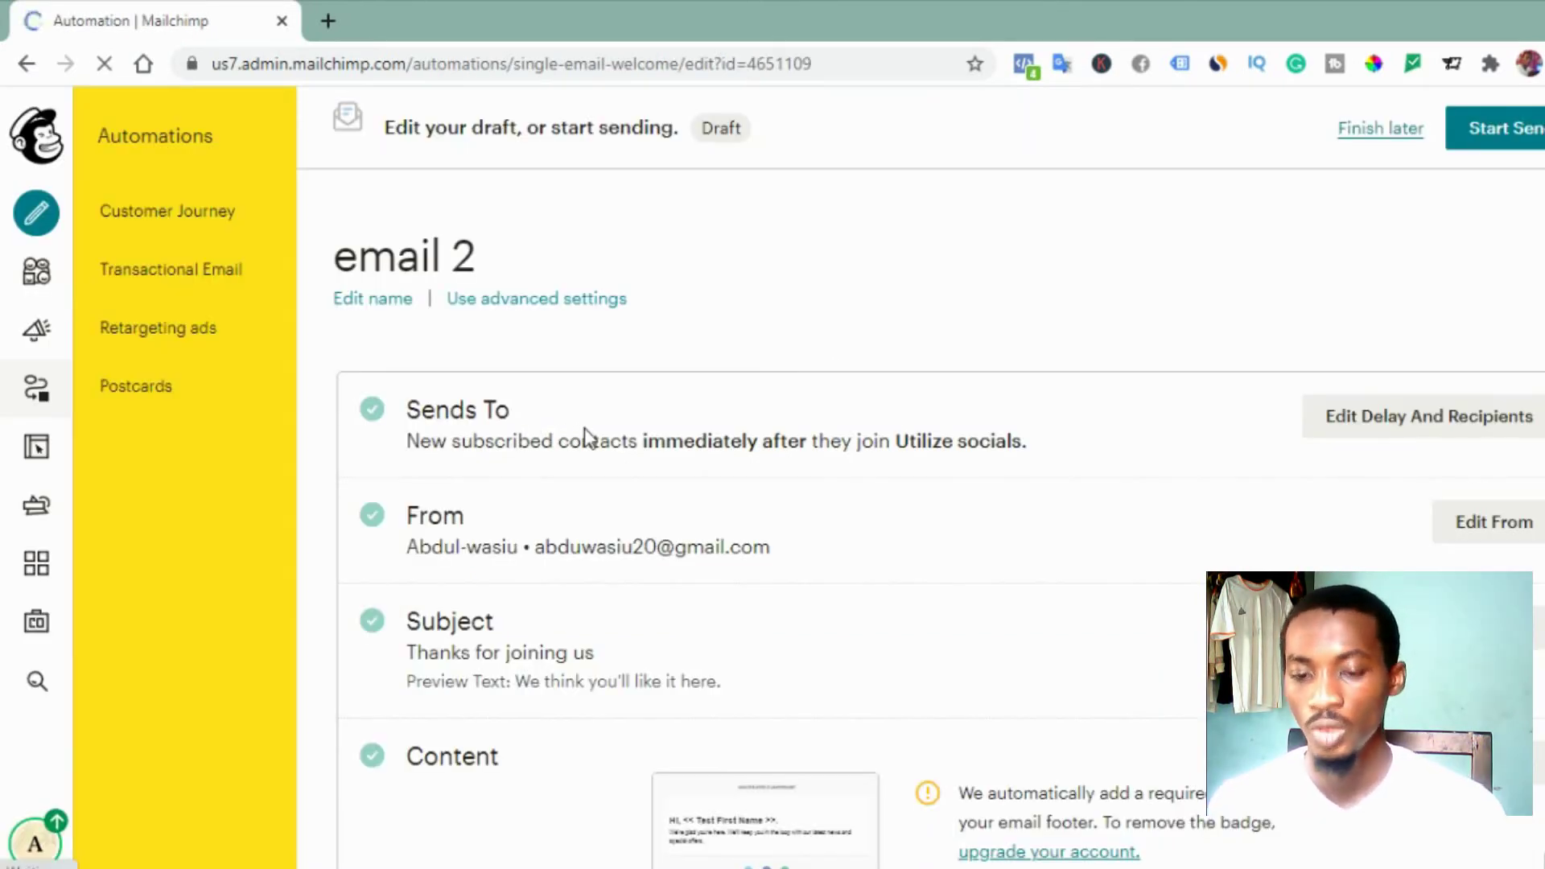
Step: Switch the email 2 automation to advanced settings and update its signup trigger to wait 1 day
{"action": "left_click", "coordinate": [515, 299]}
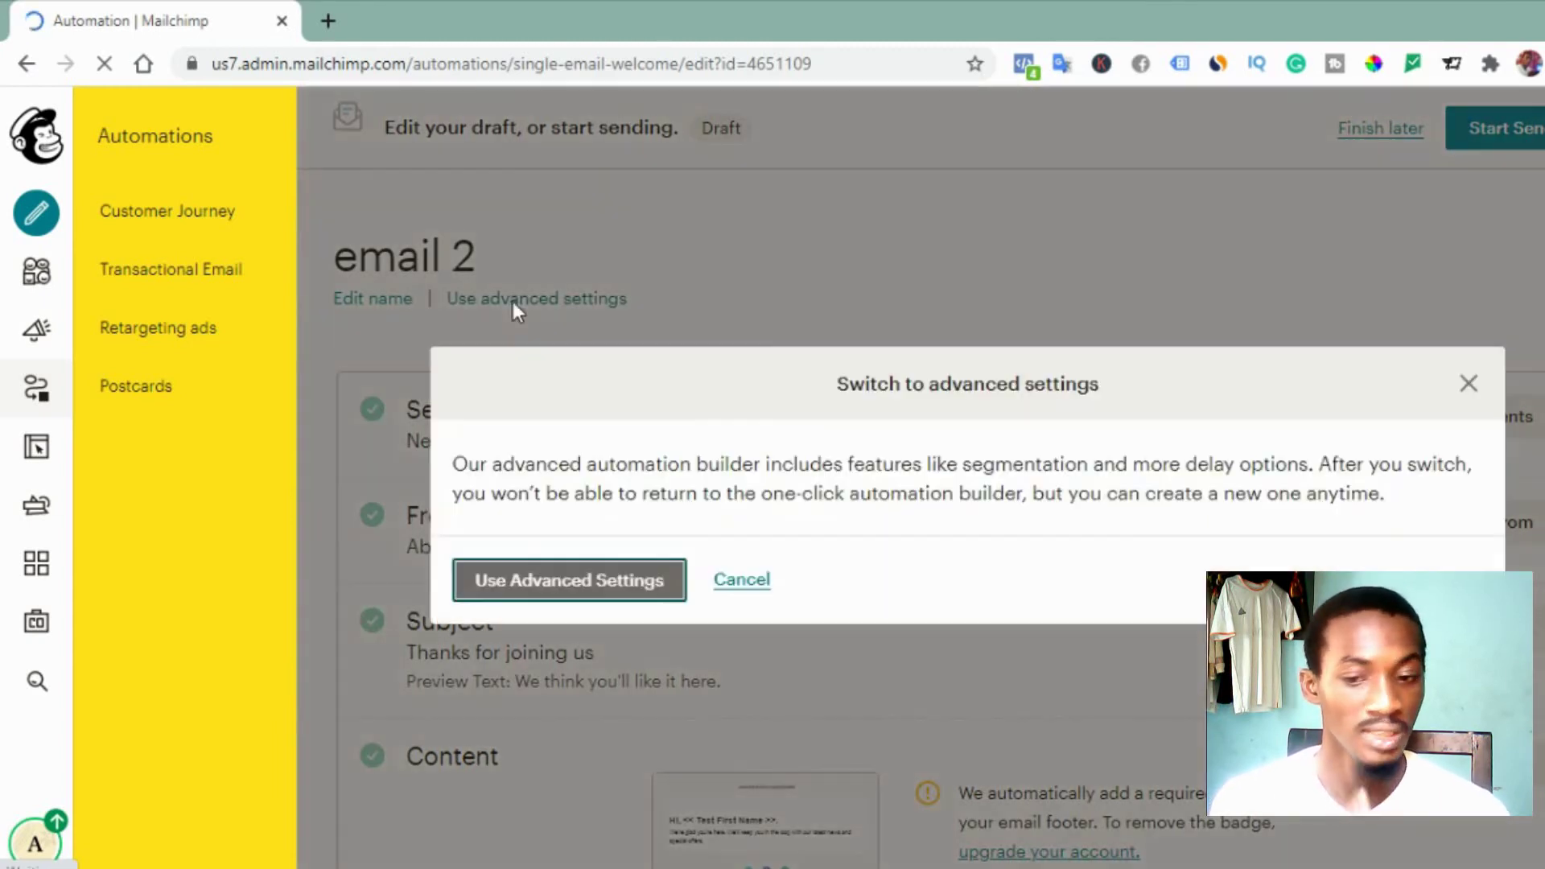
{"action": "left_click", "coordinate": [539, 587]}
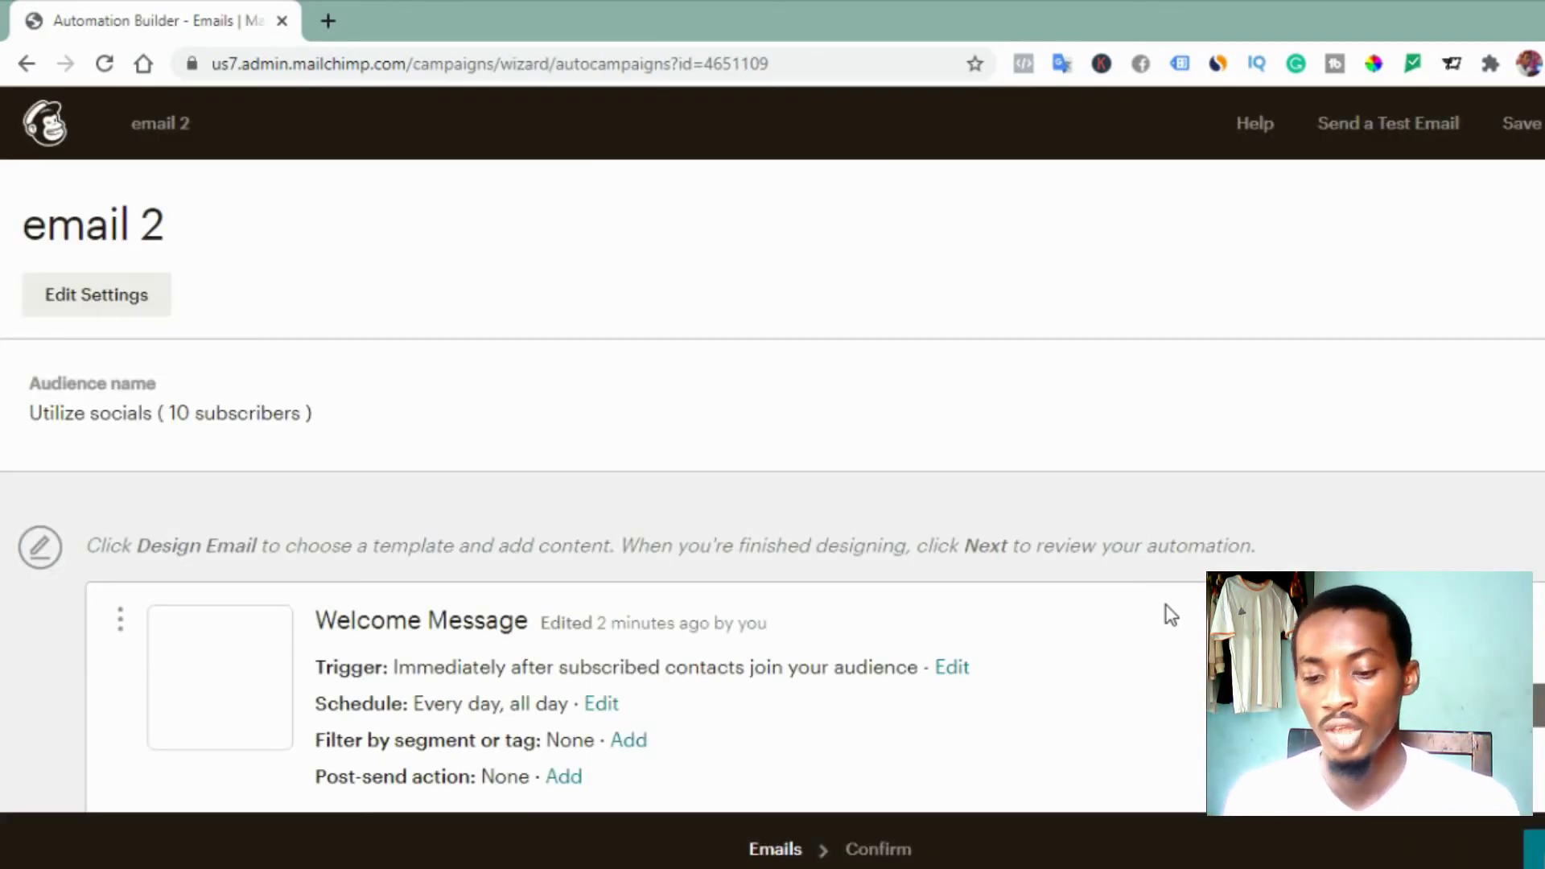
{"action": "scroll", "coordinate": [1167, 614], "scroll_direction": "down", "scroll_amount": 1}
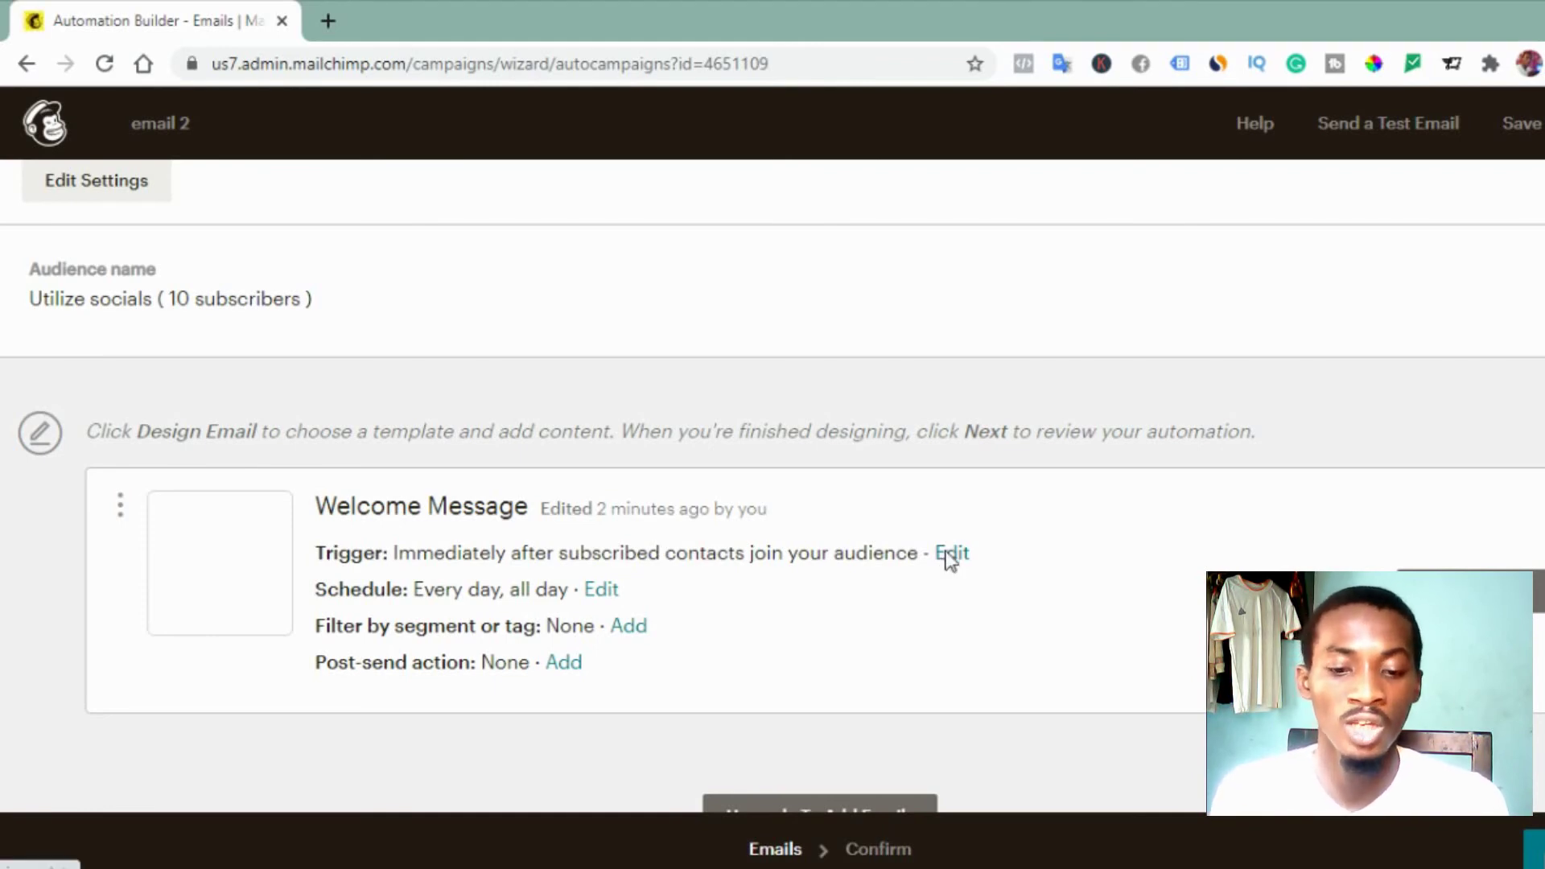
{"action": "left_click", "coordinate": [951, 555]}
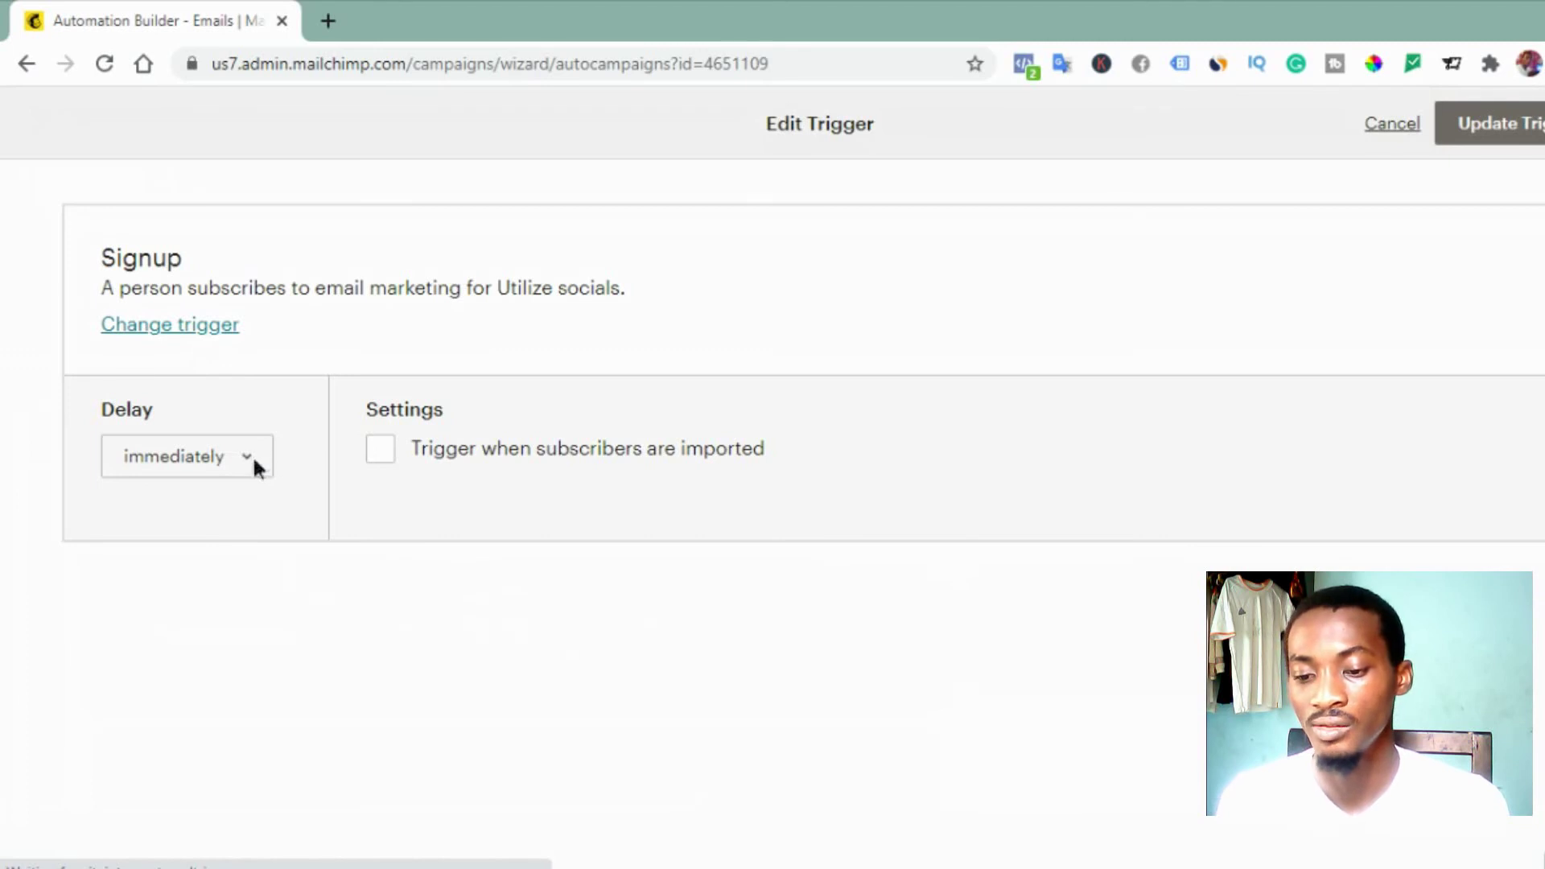
{"action": "left_click", "coordinate": [254, 456]}
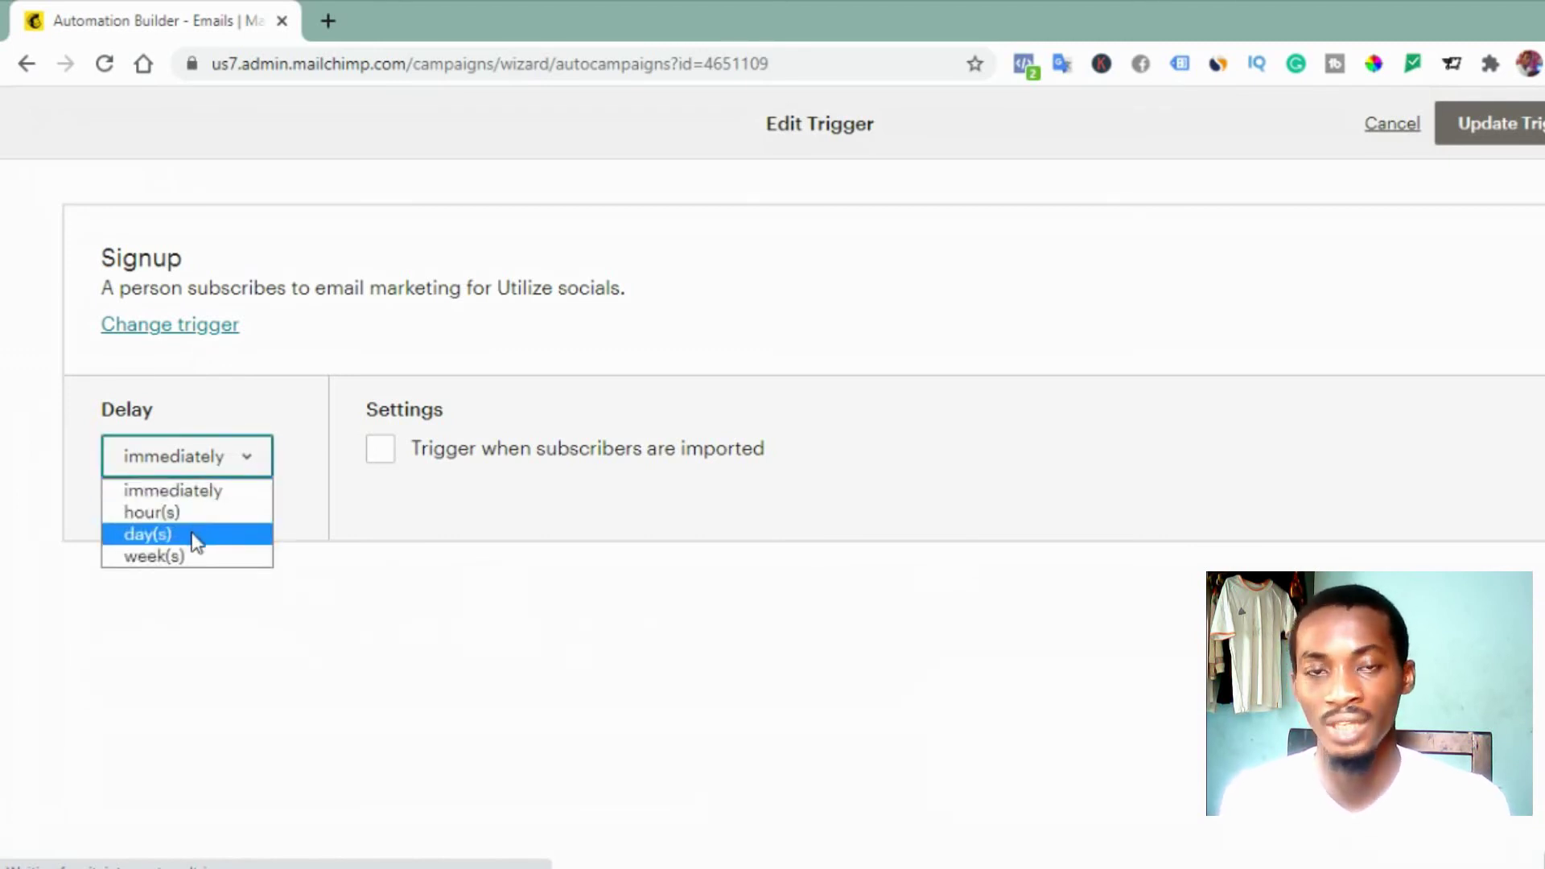
{"action": "left_click", "coordinate": [193, 536]}
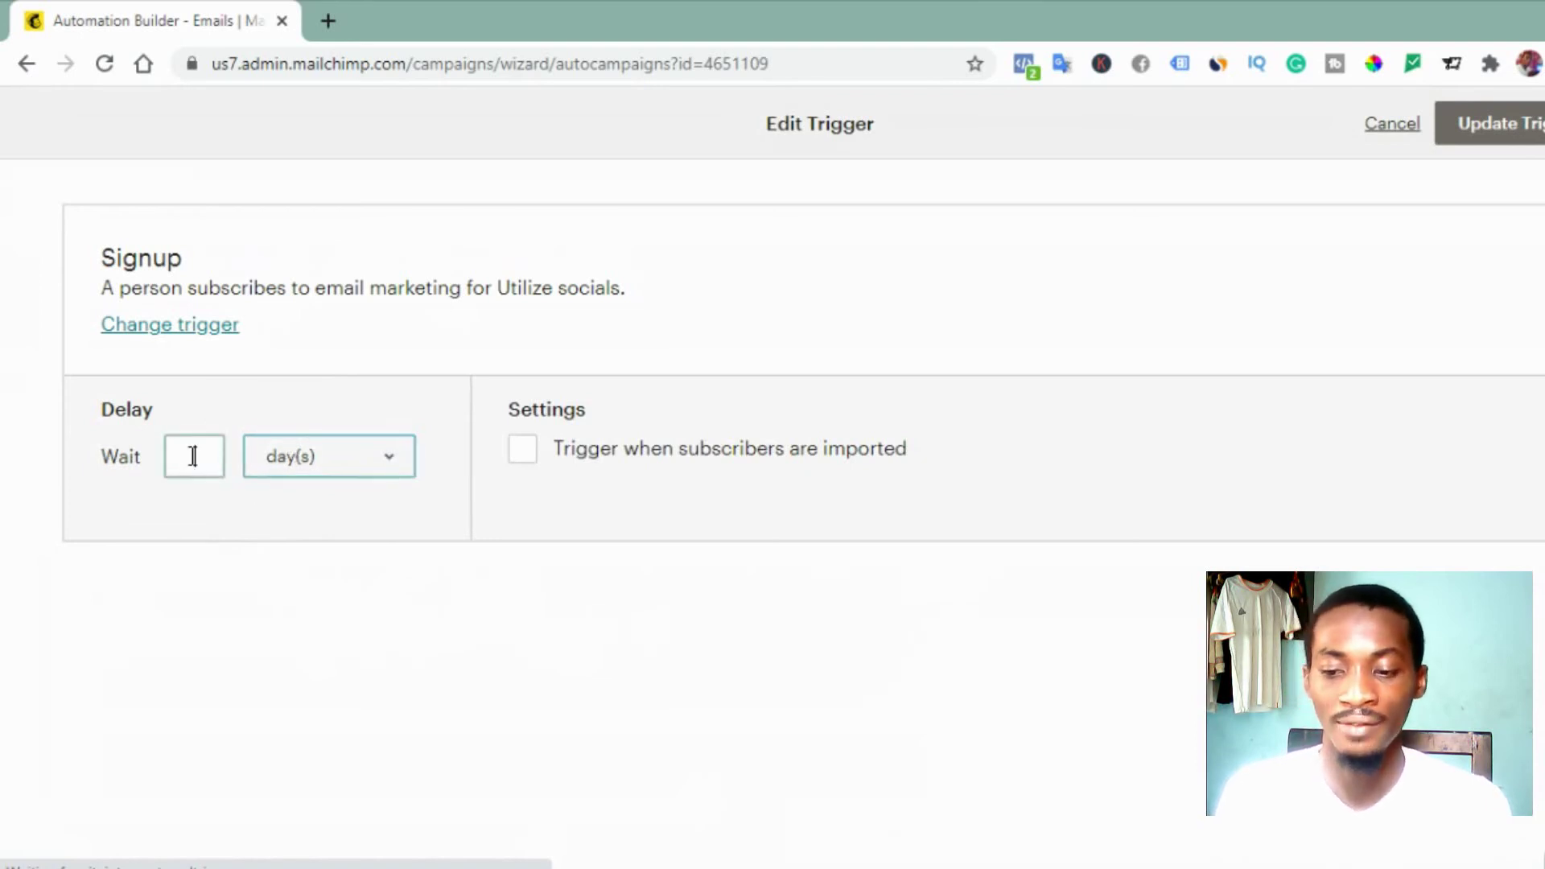
{"action": "left_click", "coordinate": [193, 456]}
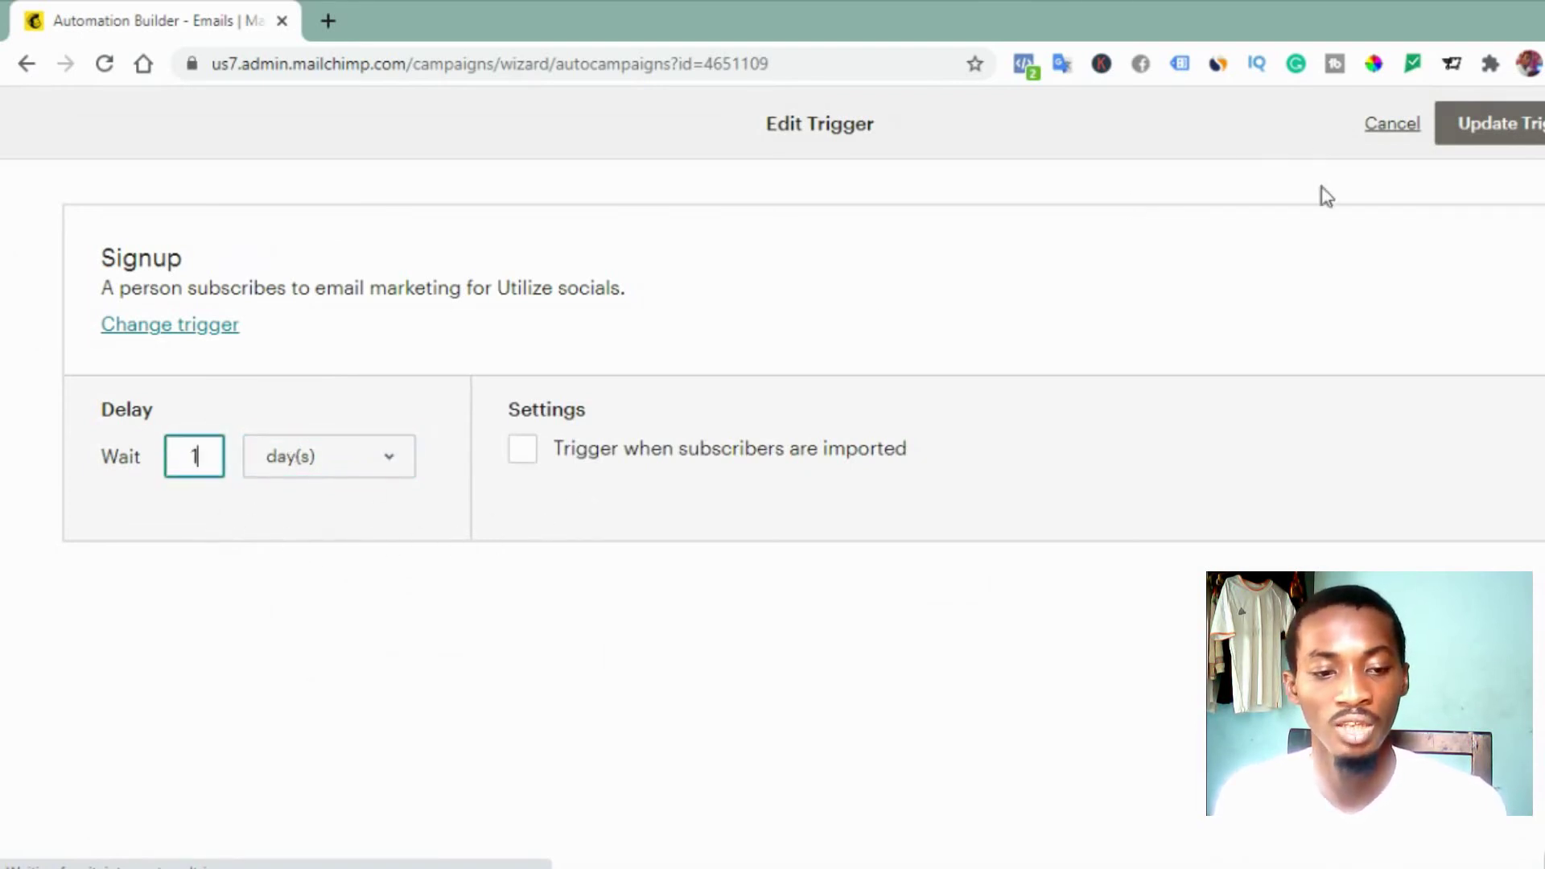
{"action": "left_click", "coordinate": [1467, 139]}
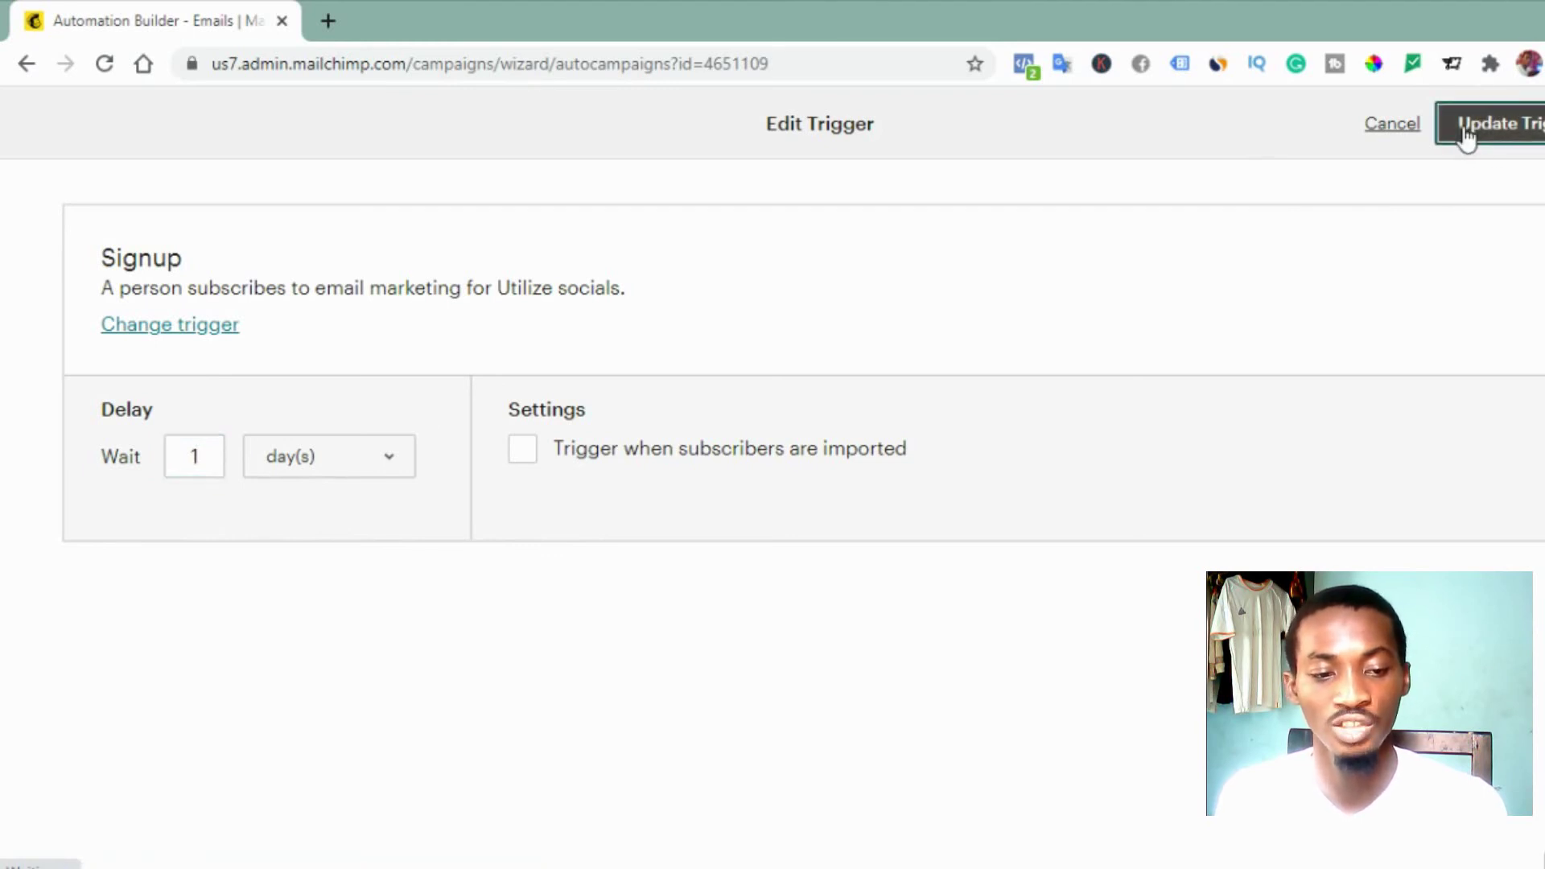